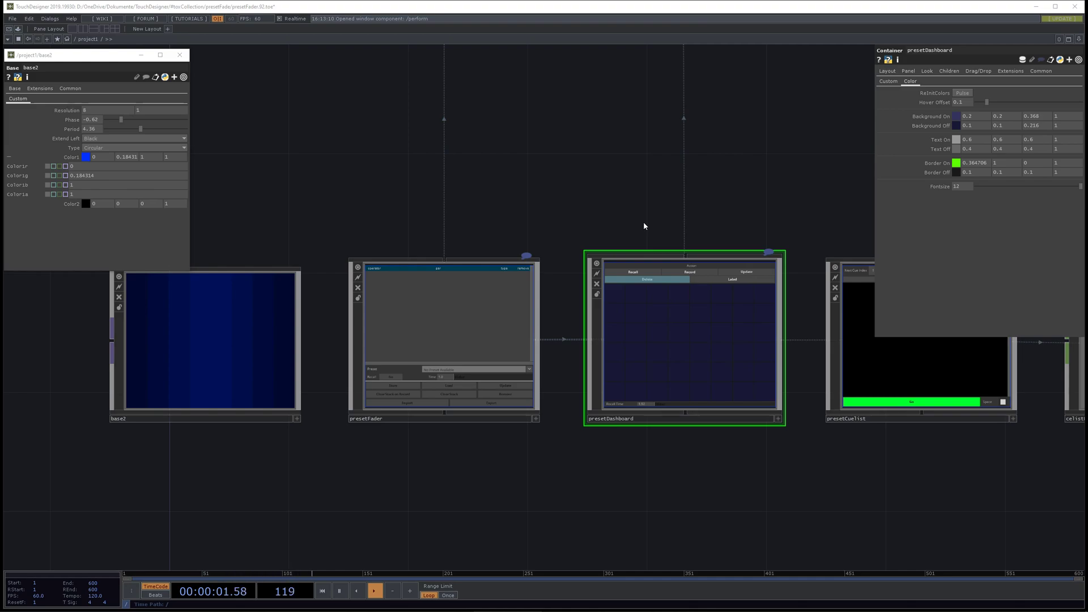
- Look over the presetFader, presetDashboard, presetCuelist and progressor components in the network
left_click_drag(85, 59, 199, 198)
left_click_drag(644, 145, 488, 163)
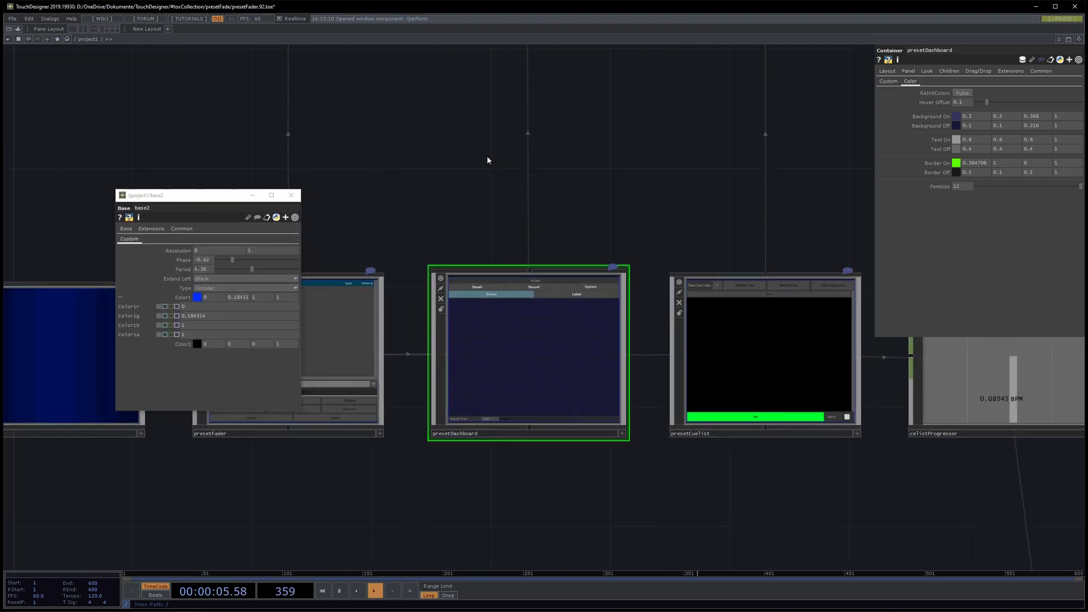
scroll(510, 160, "down", 2)
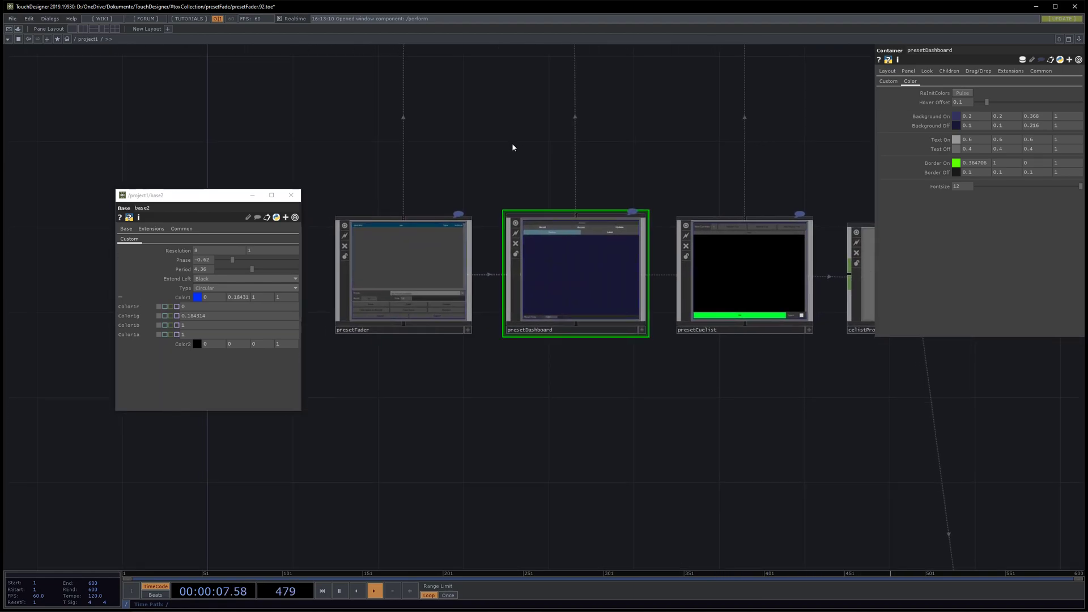
scroll(369, 243, "up", 2)
left_click_drag(480, 143, 481, 165)
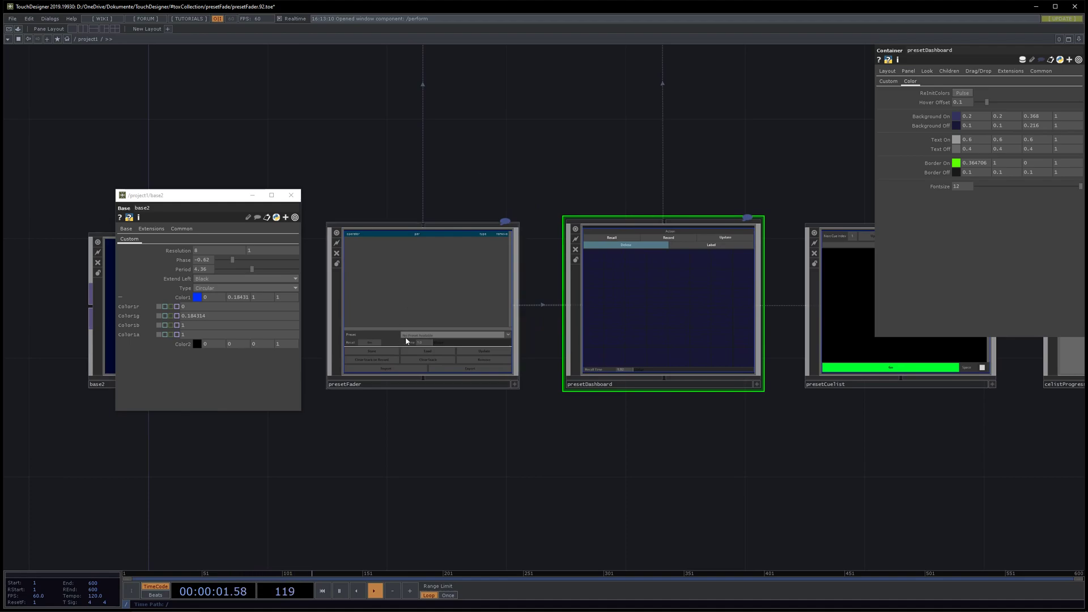
left_click_drag(724, 454, 656, 457)
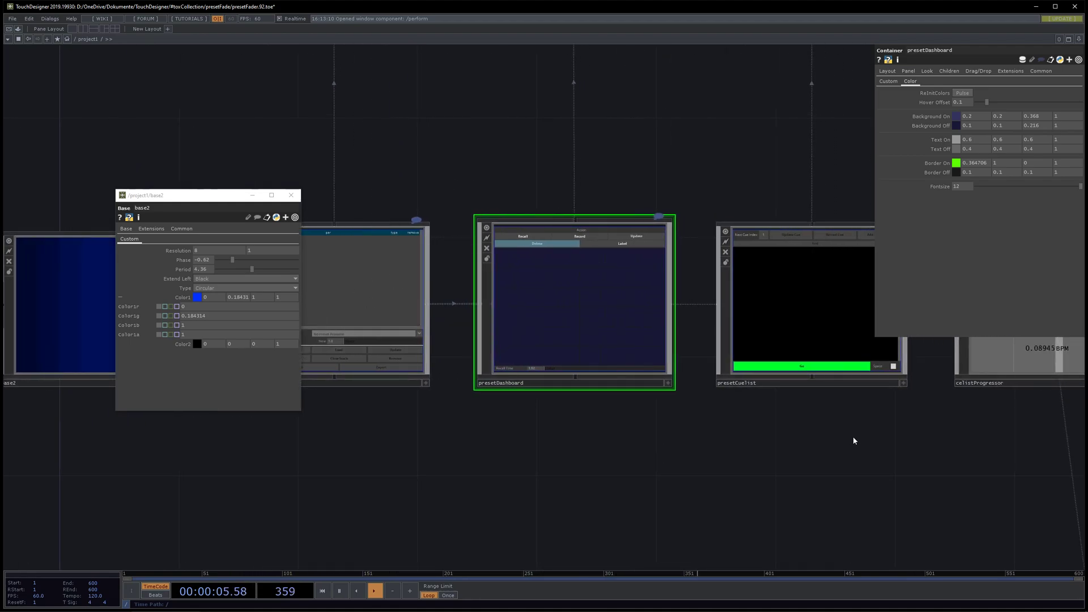
left_click_drag(853, 436, 572, 419)
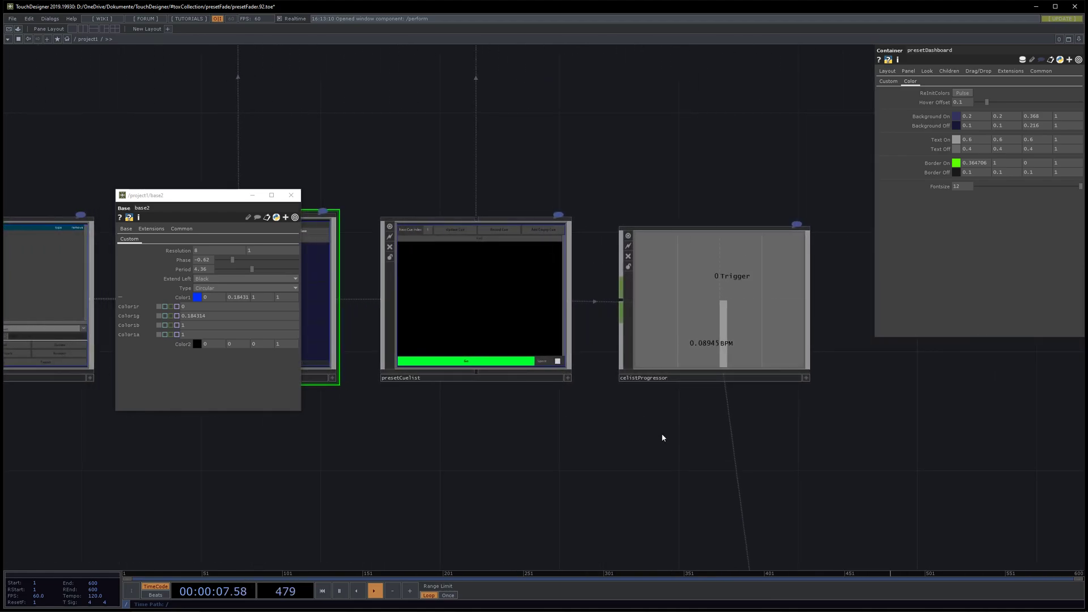
left_click_drag(660, 437, 768, 437)
left_click_drag(616, 468, 704, 470)
left_click_drag(602, 452, 766, 452)
left_click_drag(555, 467, 612, 473)
scroll(400, 315, "up", 2)
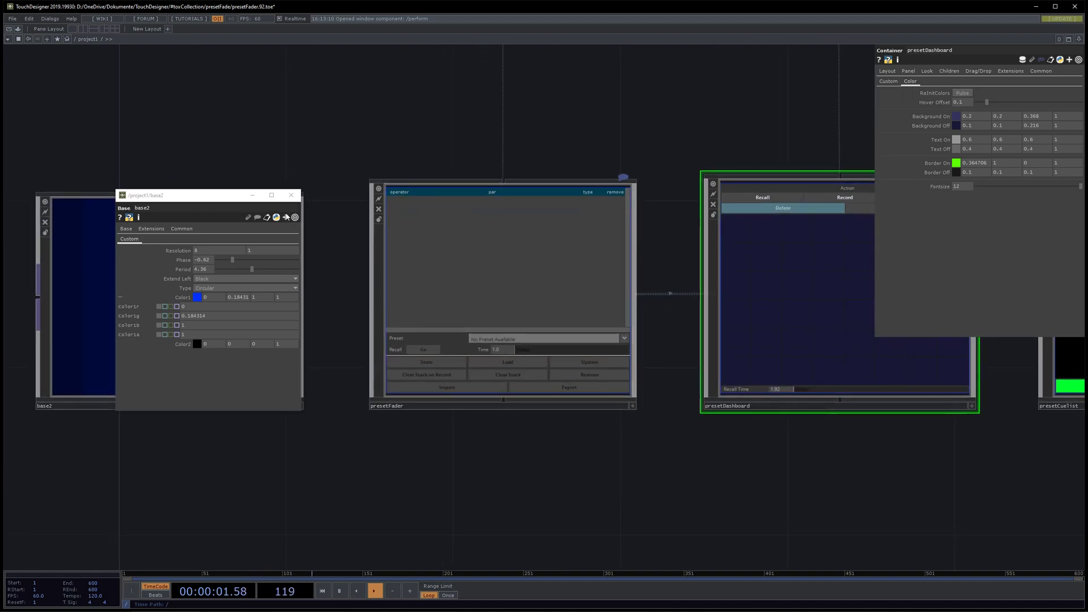
- Move the base2 parameter window clear of the network and open the presetFader component's view in its own window
left_click_drag(262, 195, 212, 66)
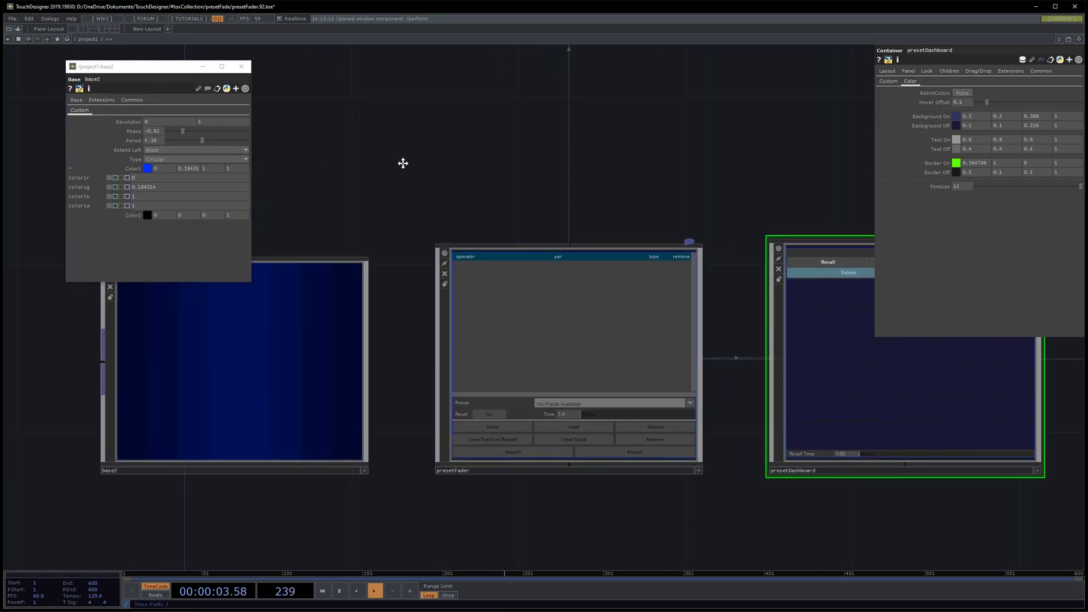
left_click(592, 318)
right_click(537, 299)
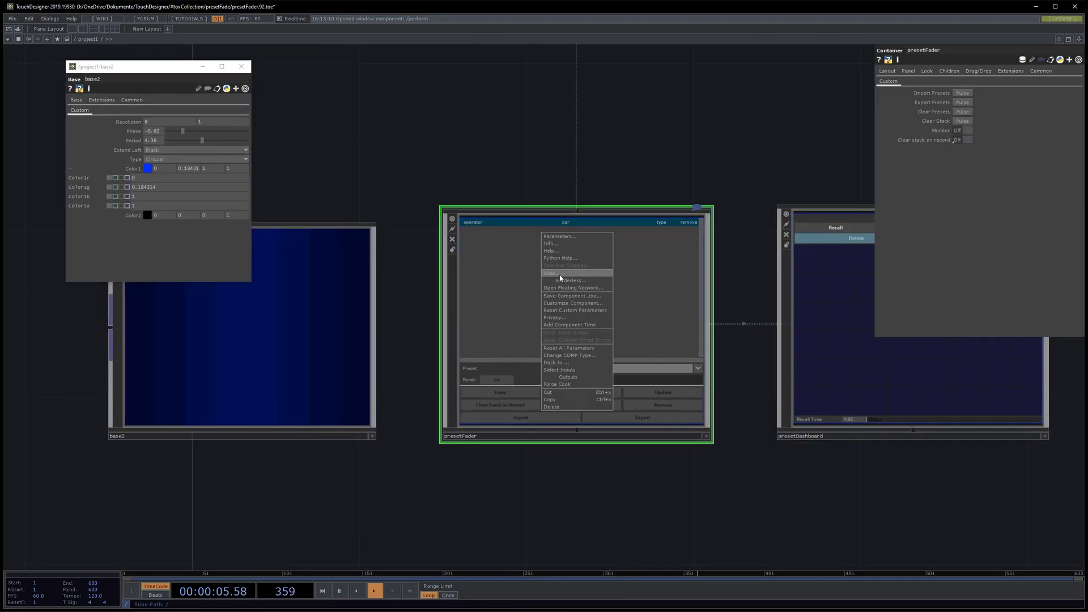
left_click(566, 276)
left_click_drag(563, 160, 569, 144)
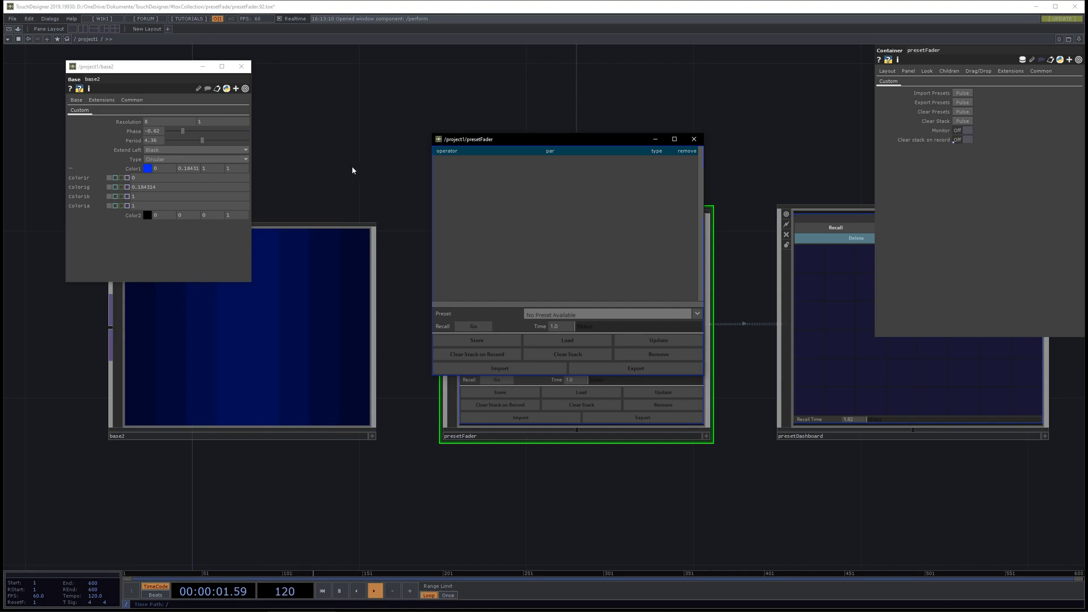
left_click_drag(352, 170, 340, 185)
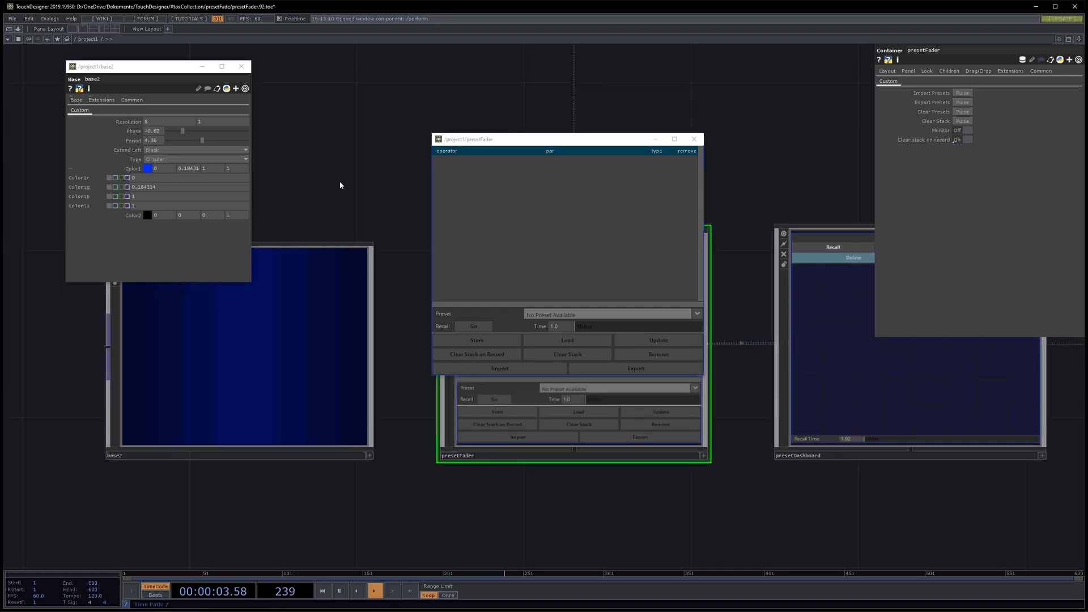
- Add base2's Phase parameter to the presetFader stack and switch its type to endsnap
left_click_drag(132, 131, 500, 210)
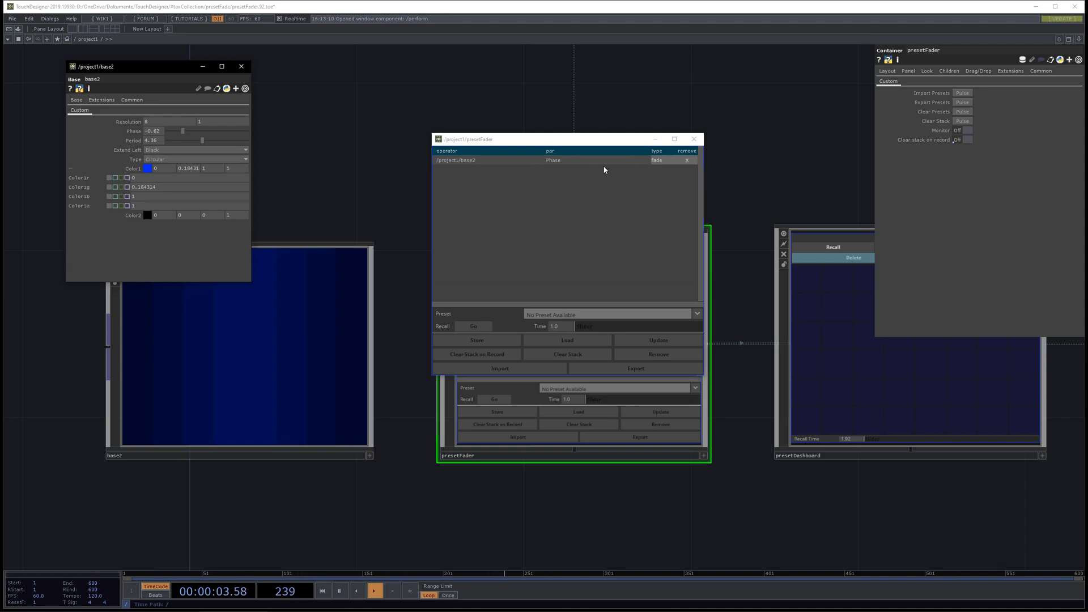
left_click(658, 163)
key("Return")
left_click(661, 164)
key("Return")
left_click(656, 163)
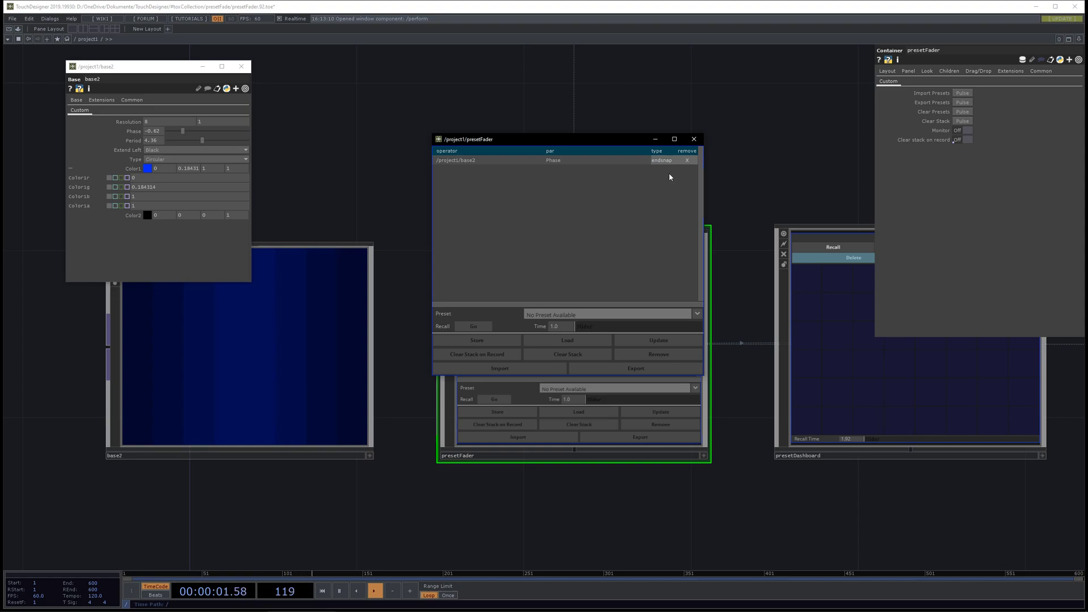
- Cycle the Phase entry's type through startsnap and fade back to endsnap
left_click(668, 164)
type("endscap")
key("Return")
left_click(125, 169)
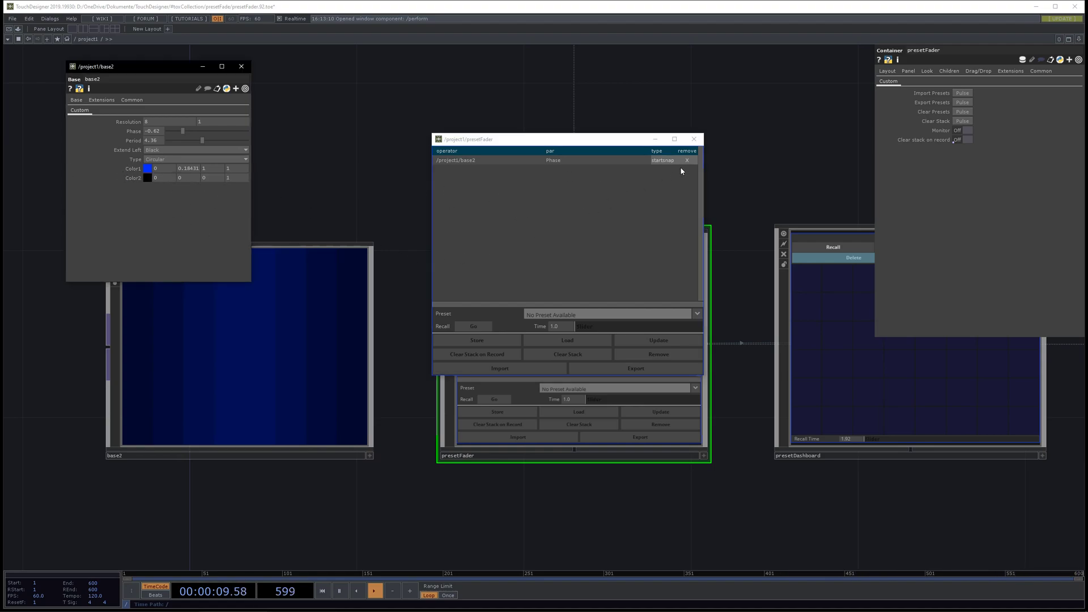
left_click(667, 161)
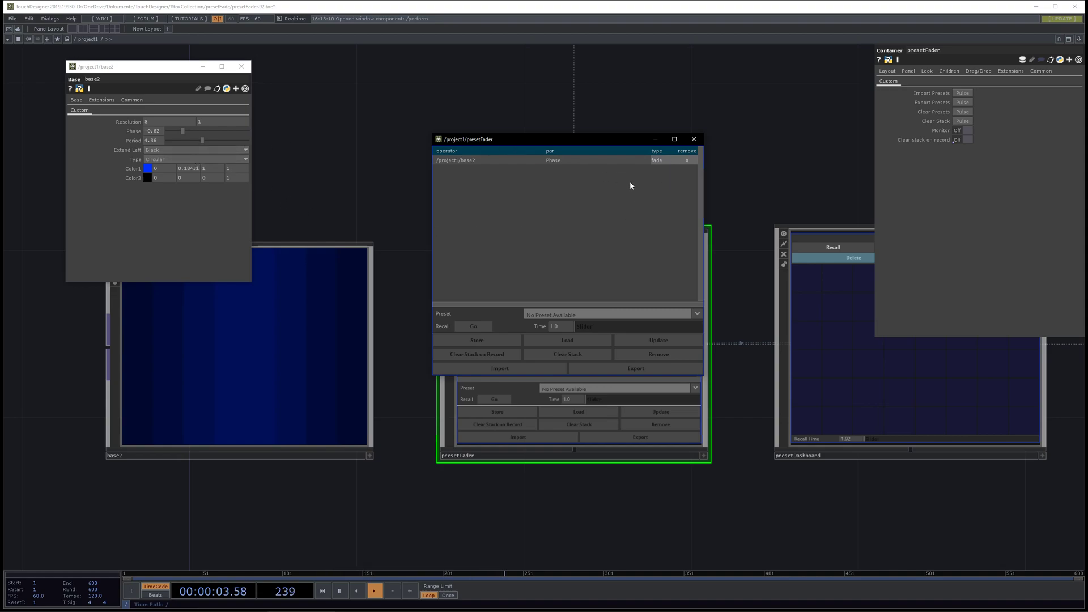
left_click(655, 162)
left_click_drag(356, 152, 333, 115)
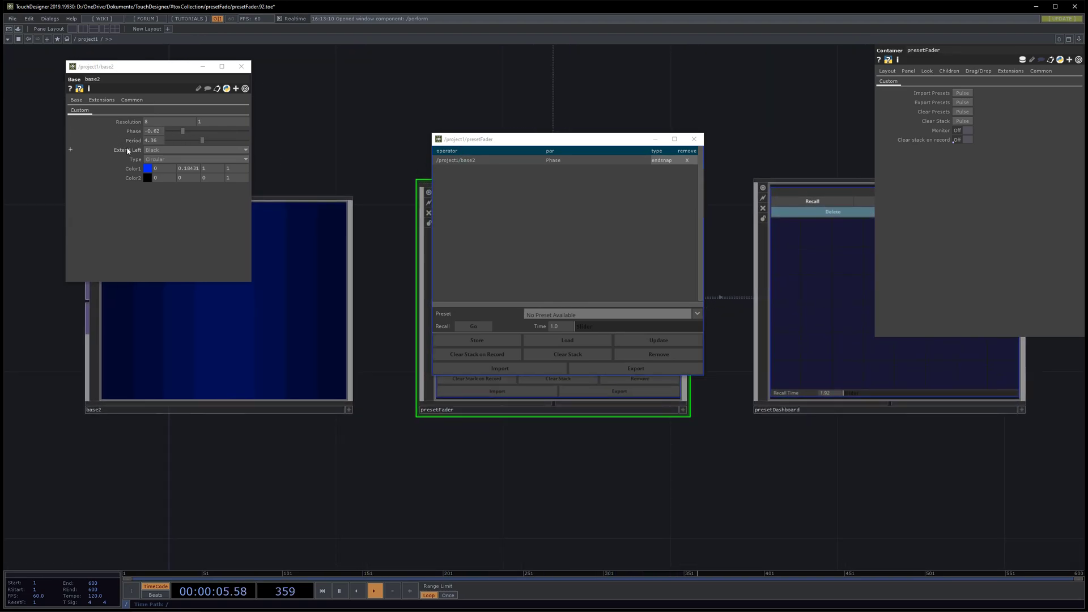
- Add base2's Color1r, Color1g and Color1b channels to the preset stack and remove the Phase entry
left_click(124, 169)
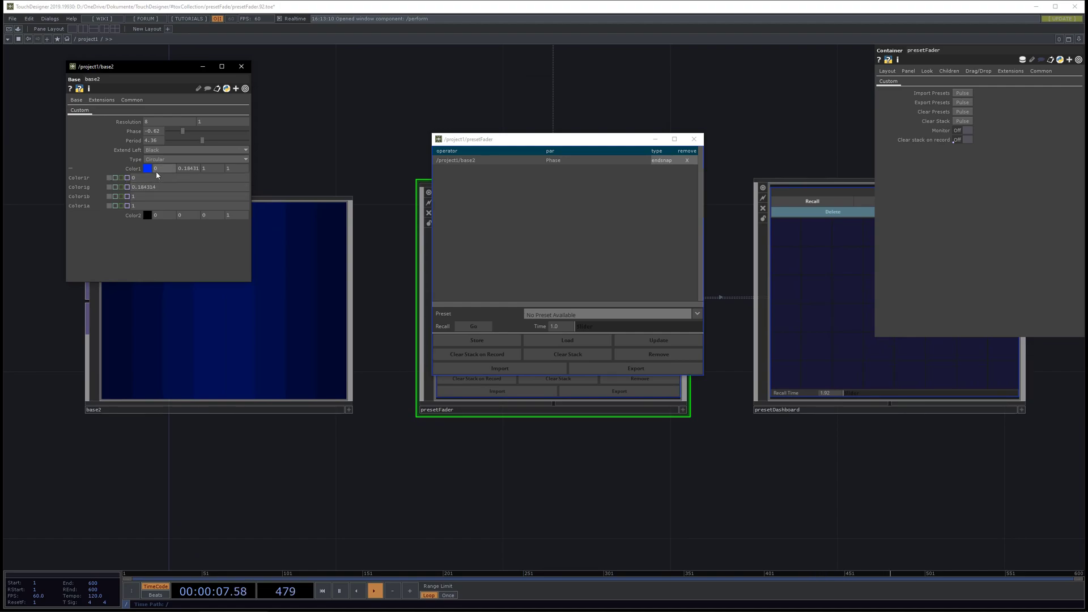
left_click_drag(82, 180, 475, 192)
left_click_drag(82, 196, 470, 200)
left_click(687, 161)
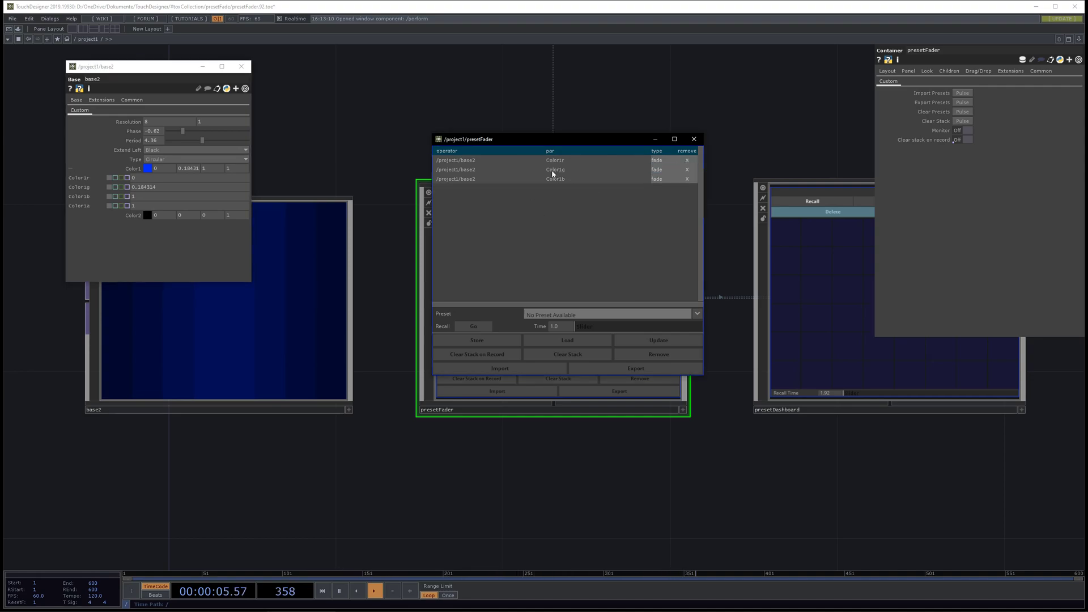
- Set Color1g's type to endsnap and Color1b's to startsnap, and store the stack as the preset MyPreset
left_click(660, 169)
left_click(656, 180)
type("MyPreset")
left_click(504, 339)
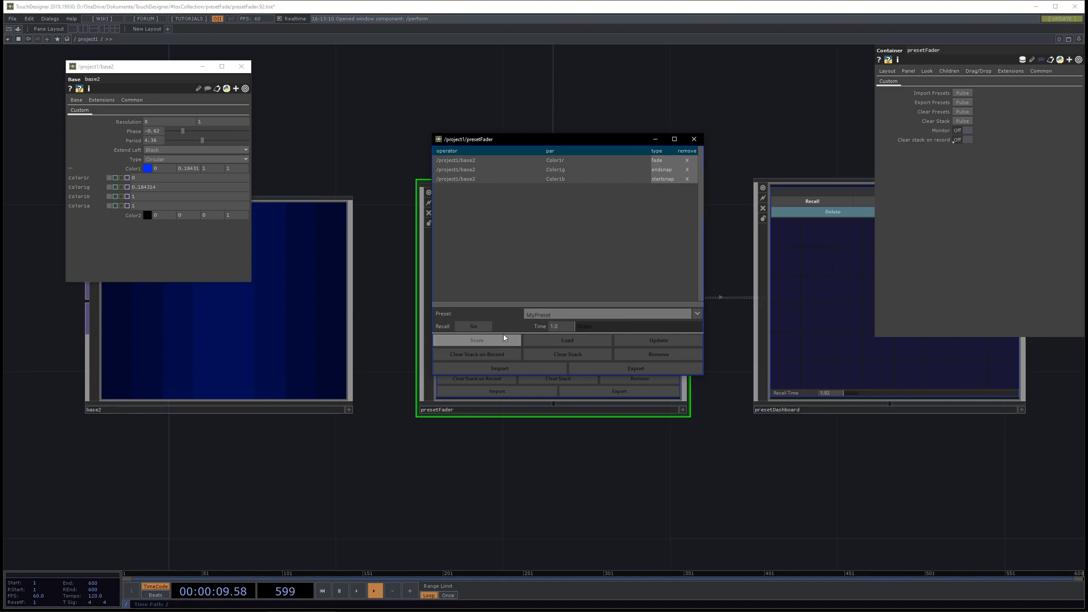
- Set base2's Color1 to yellow with red 1, green 1 and blue 0
left_click(148, 168)
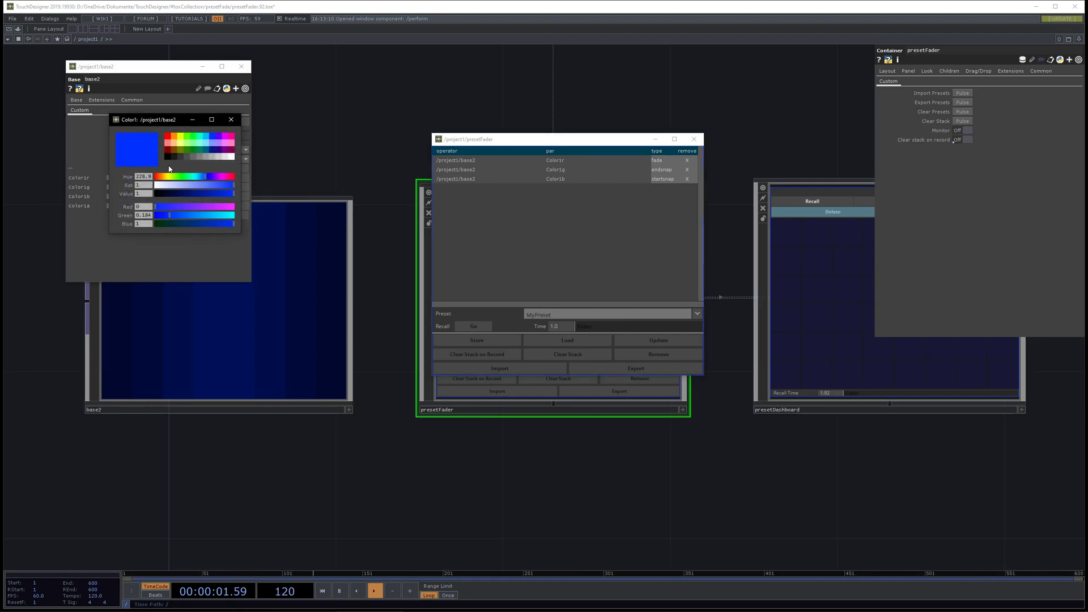
left_click(231, 120)
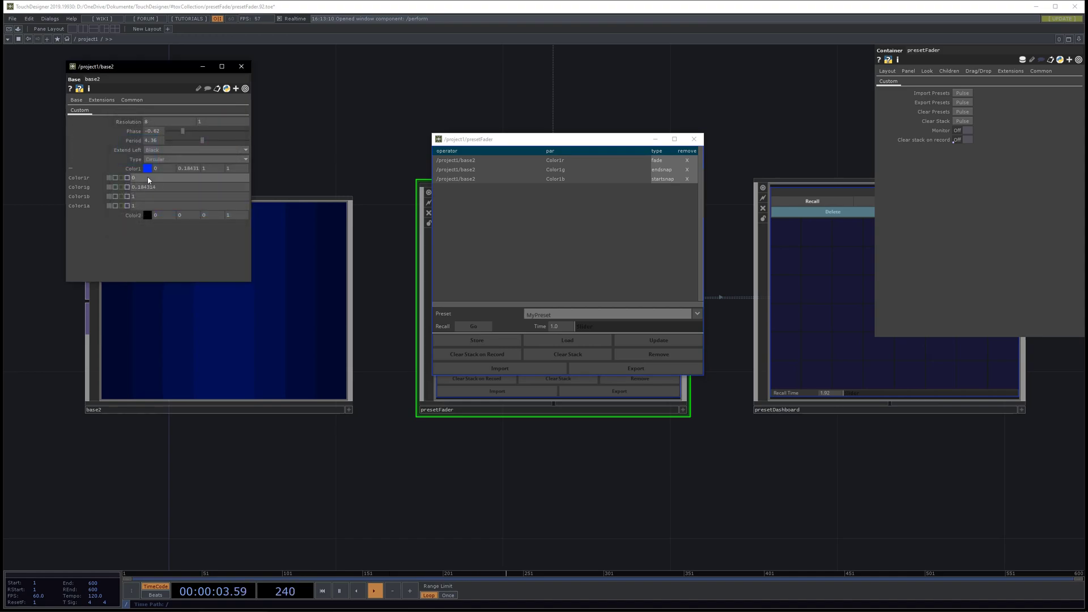
left_click(139, 178)
type("1")
key("Tab")
type("1")
key("Tab")
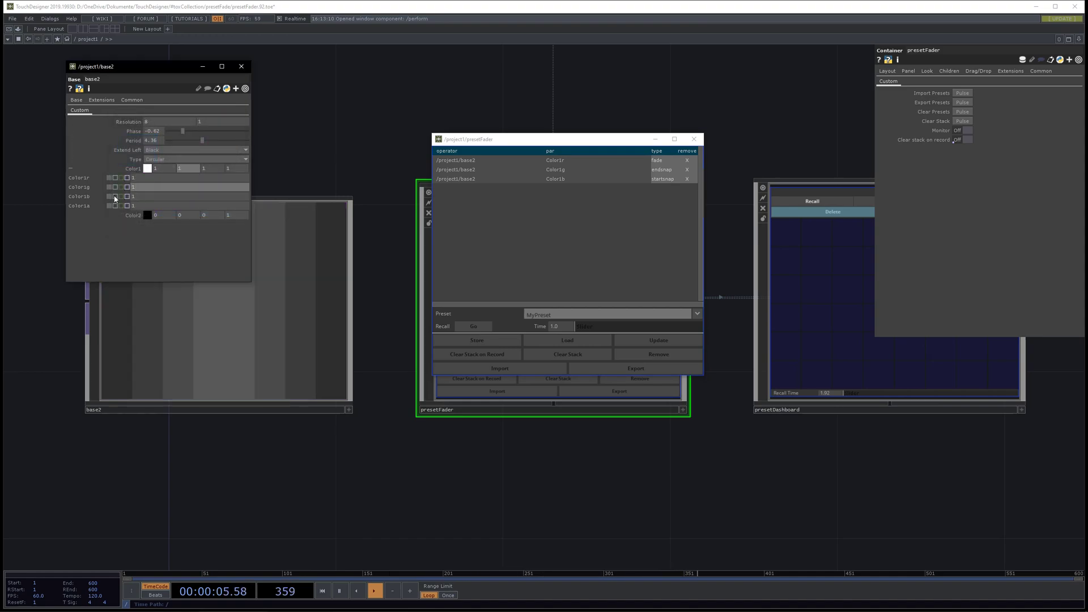
left_click(111, 198)
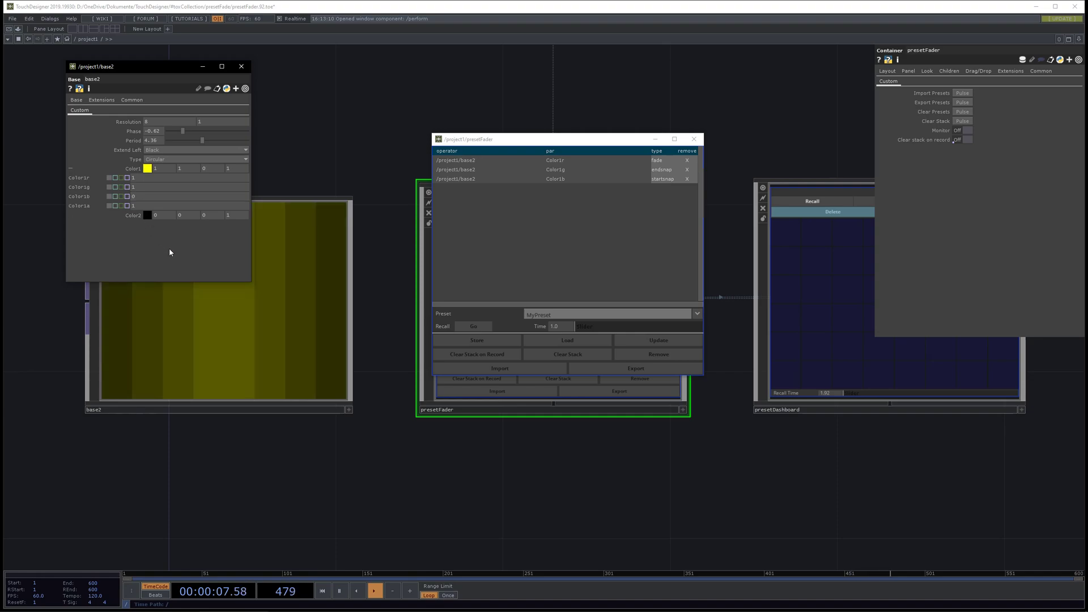
- Store the current stack values as a second preset named MyPreset2
left_click(574, 313)
type("2")
key("Return")
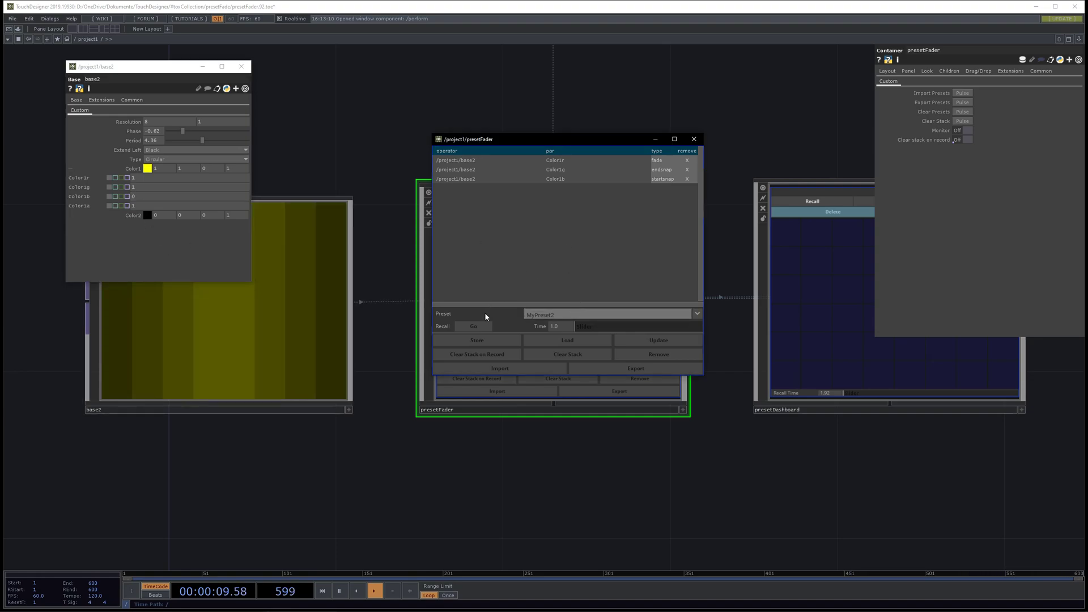
left_click(500, 340)
- Select MyPreset in presetFader and recall it with a time of 1.0
left_click(698, 313)
left_click(580, 320)
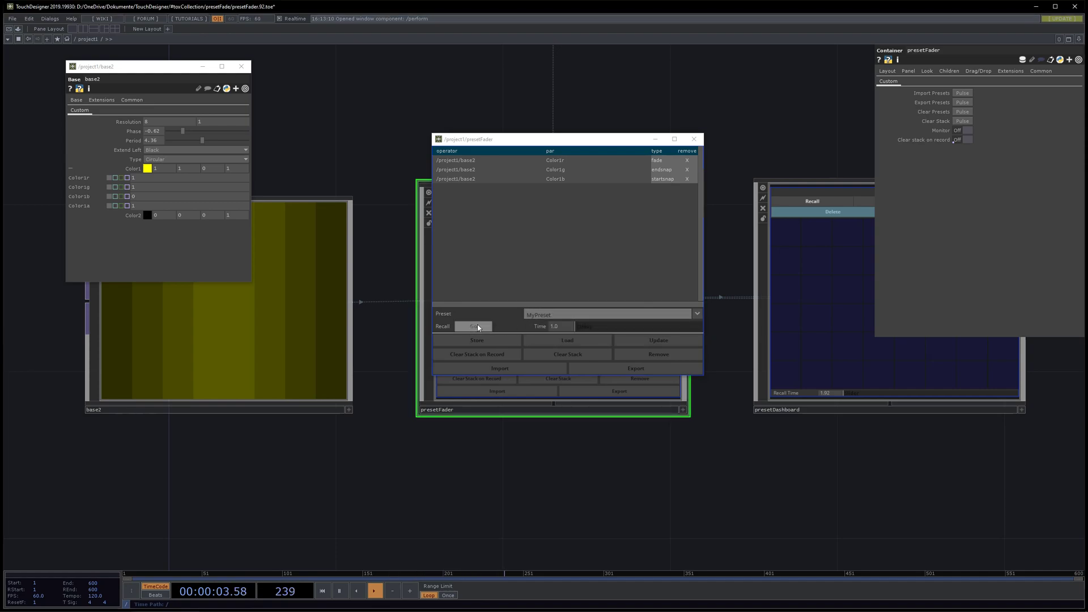
left_click(477, 327)
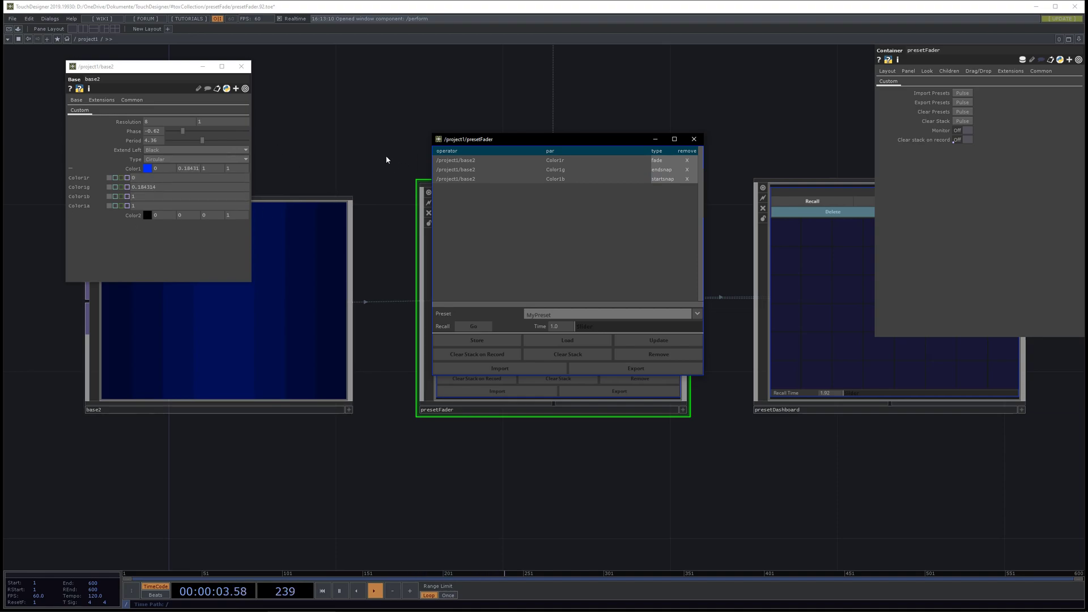
left_click_drag(383, 156, 370, 165)
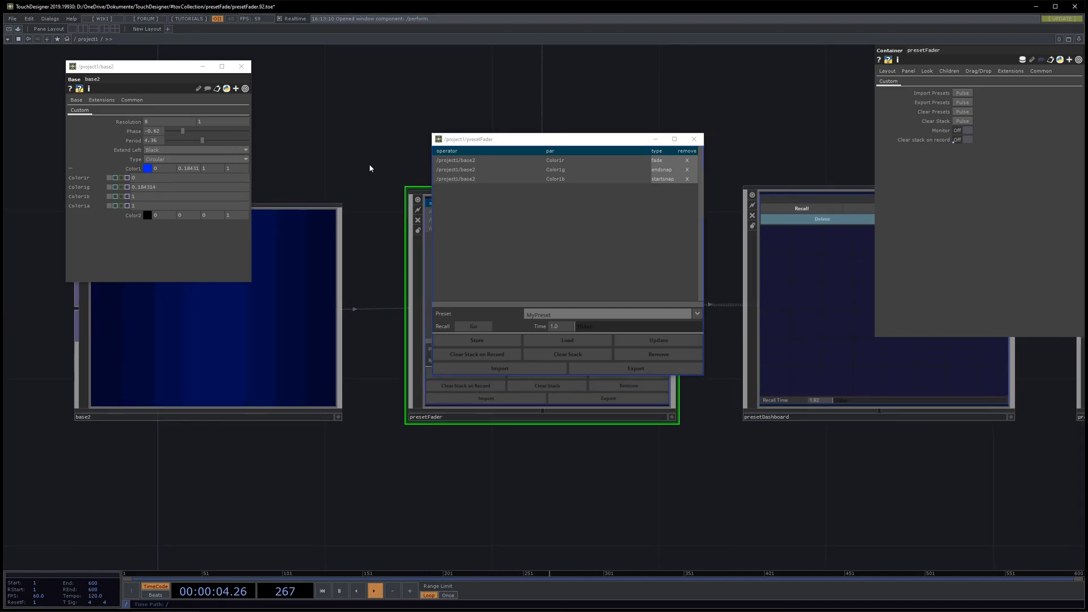
- Clear the preset stack and add base2's whole Color1 parameter to it with all four channels at once
left_click(594, 358)
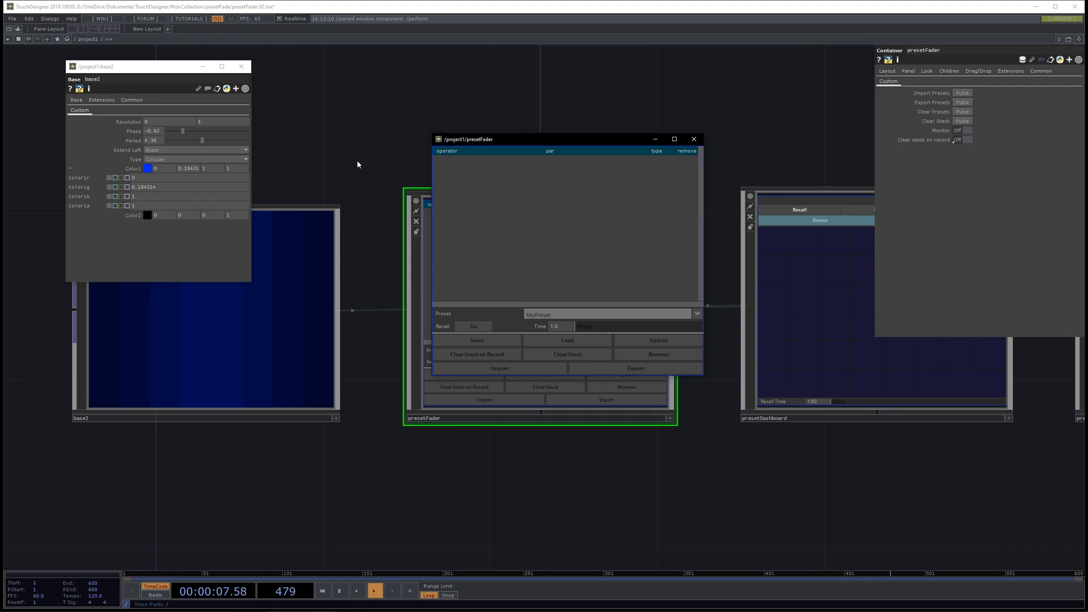
left_click_drag(358, 162, 356, 179)
left_click_drag(133, 169, 539, 184)
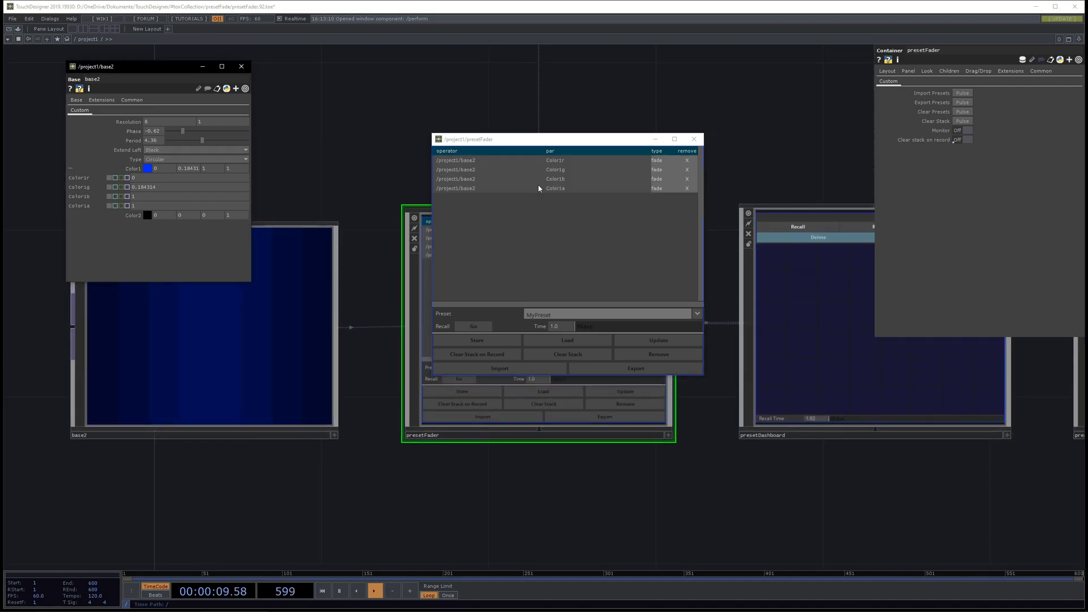
- Close the base2 parameter window and remove the Color1a entry from the preset stack
left_click(242, 66)
left_click_drag(544, 139, 346, 103)
left_click_drag(626, 154, 539, 151)
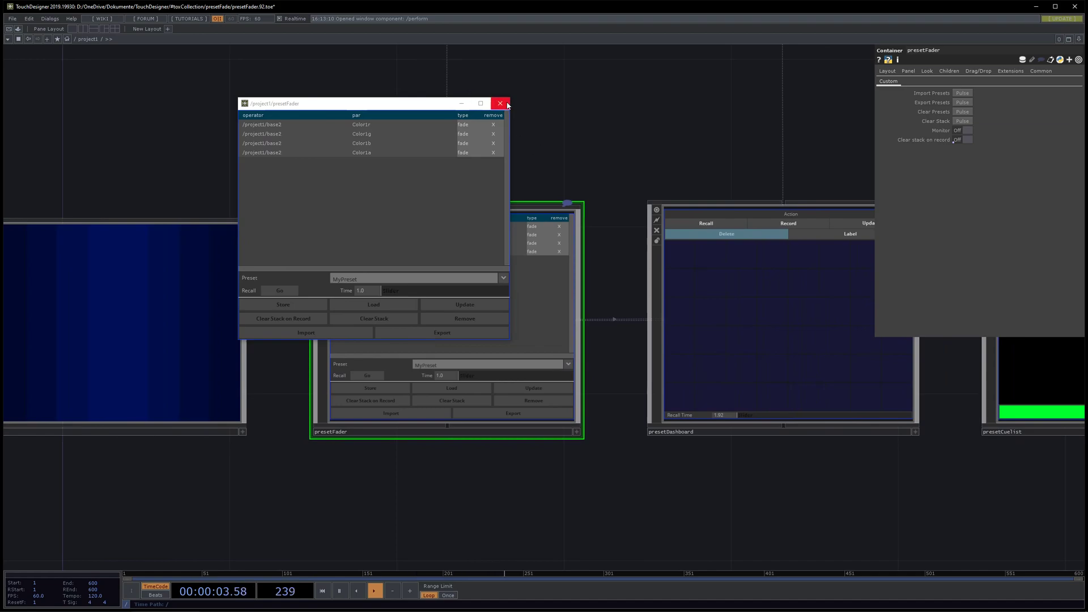
left_click(335, 213)
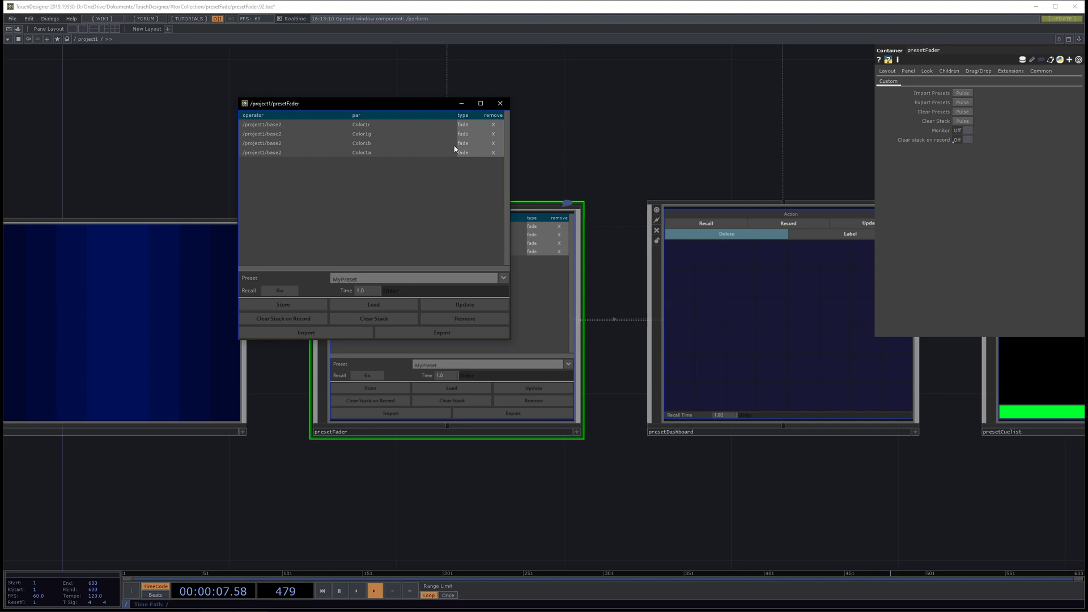
left_click(492, 154)
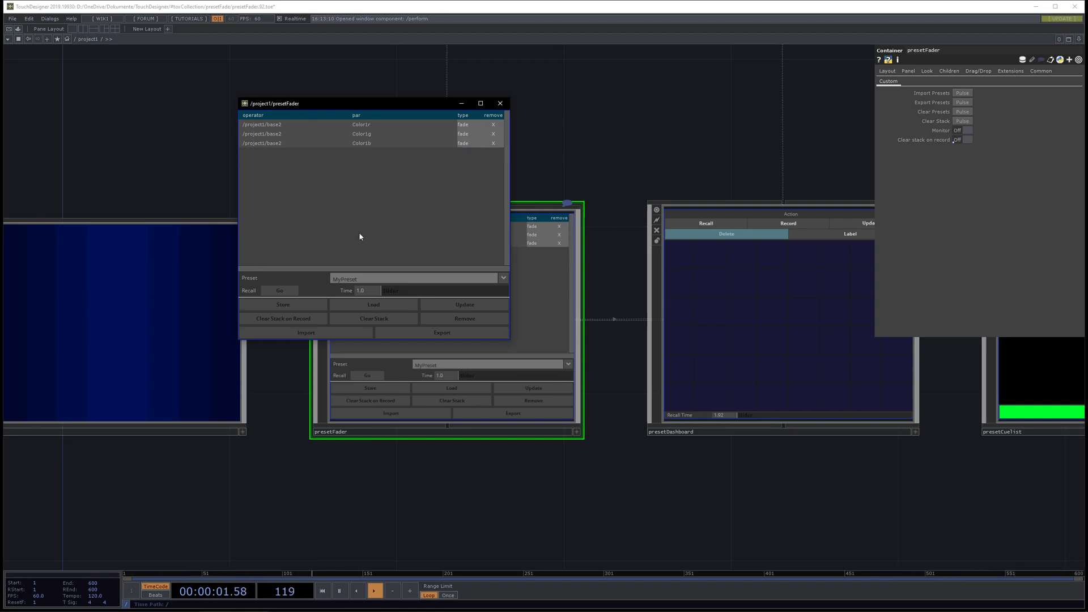
left_click_drag(592, 177, 561, 158)
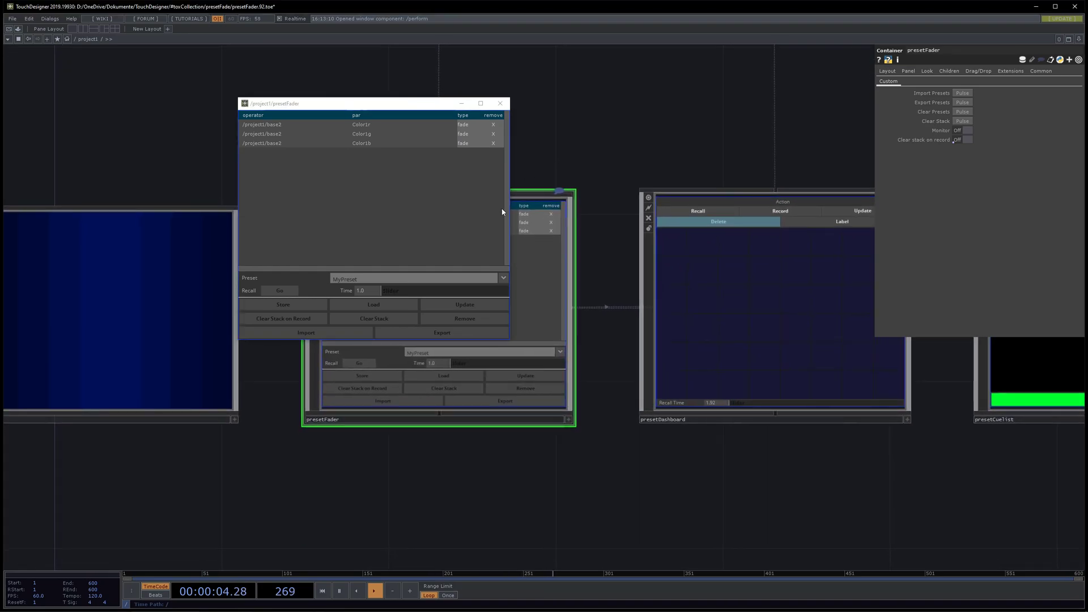
- Close the floating presetFader window and show the Custom parameters of the presetDashboard component
left_click(500, 104)
left_click_drag(644, 117, 569, 96)
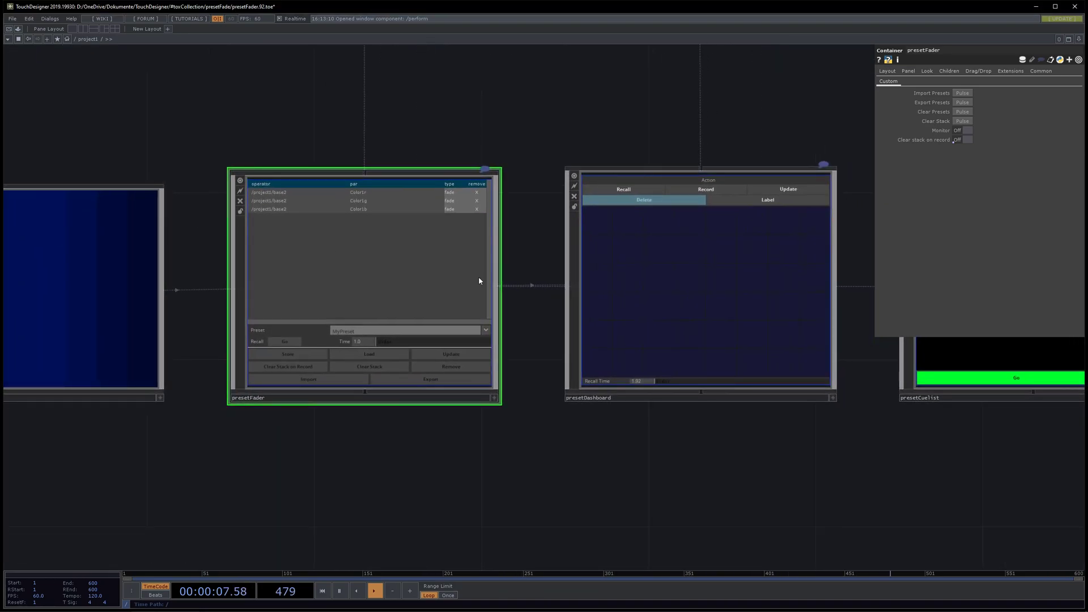
left_click(658, 265)
left_click_drag(491, 102, 496, 109)
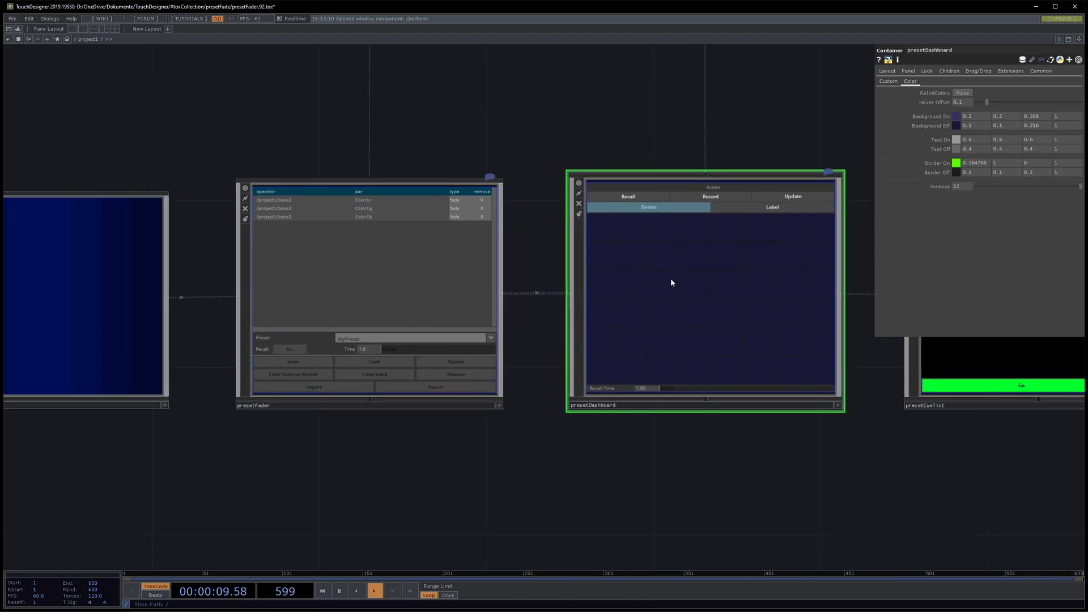
left_click(888, 81)
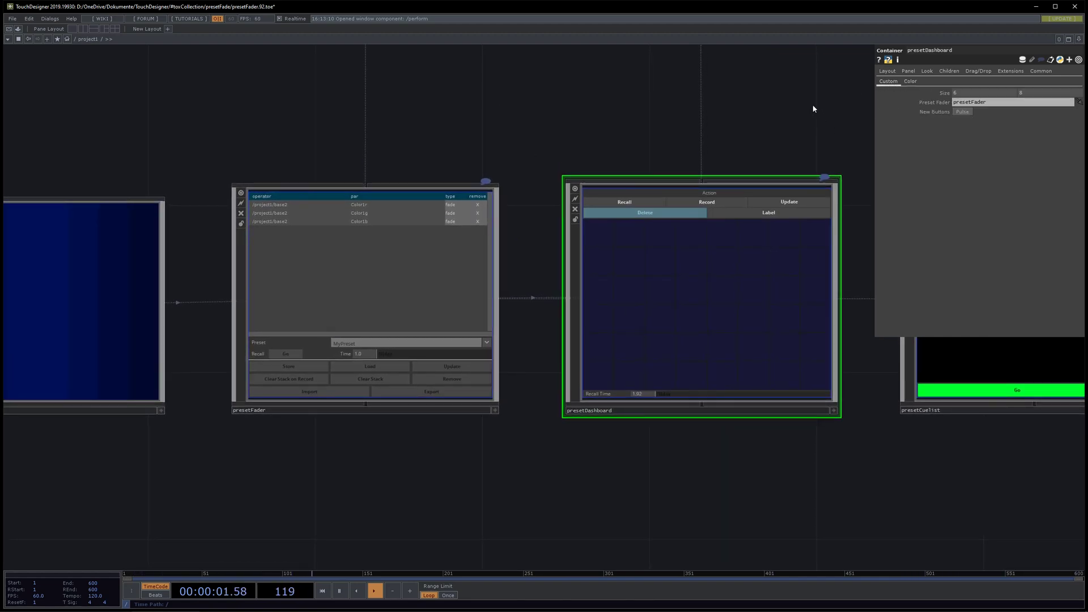
- Open the presetDashboard component's view in a floating window
left_click_drag(813, 108, 800, 111)
left_click_drag(537, 125, 577, 123)
scroll(576, 123, "down", 3)
left_click_drag(488, 218, 506, 227)
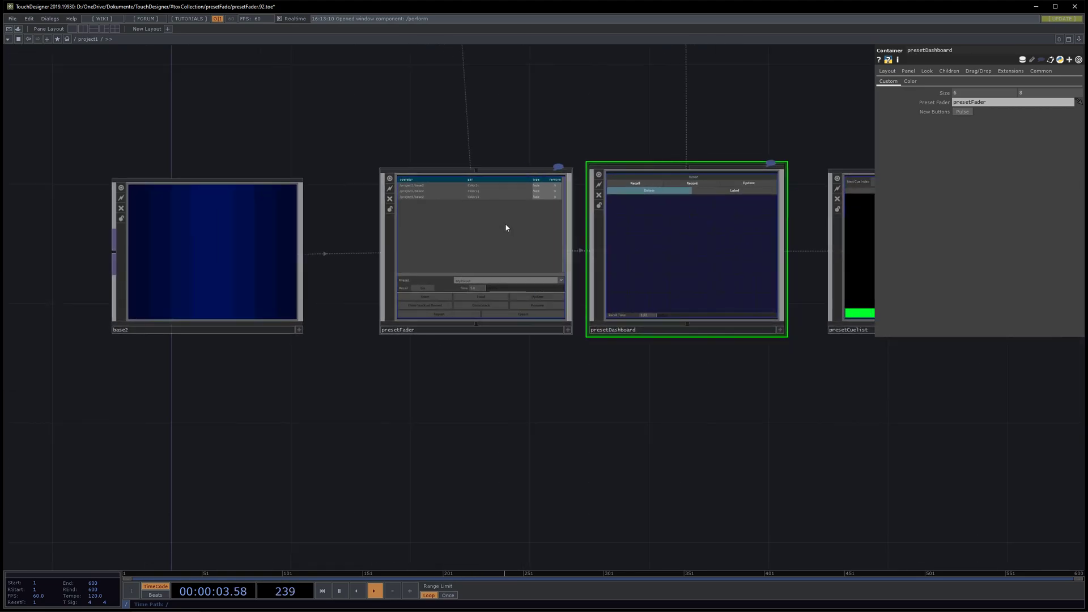
left_click_drag(238, 238, 296, 238)
scroll(658, 243, "up", 2)
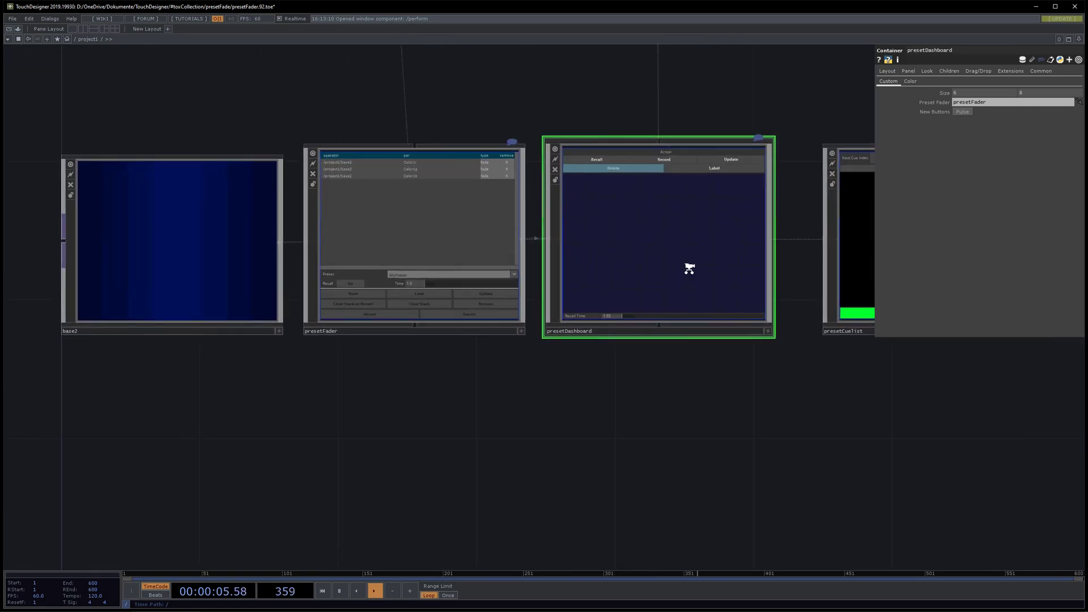
scroll(689, 268, "up", 2)
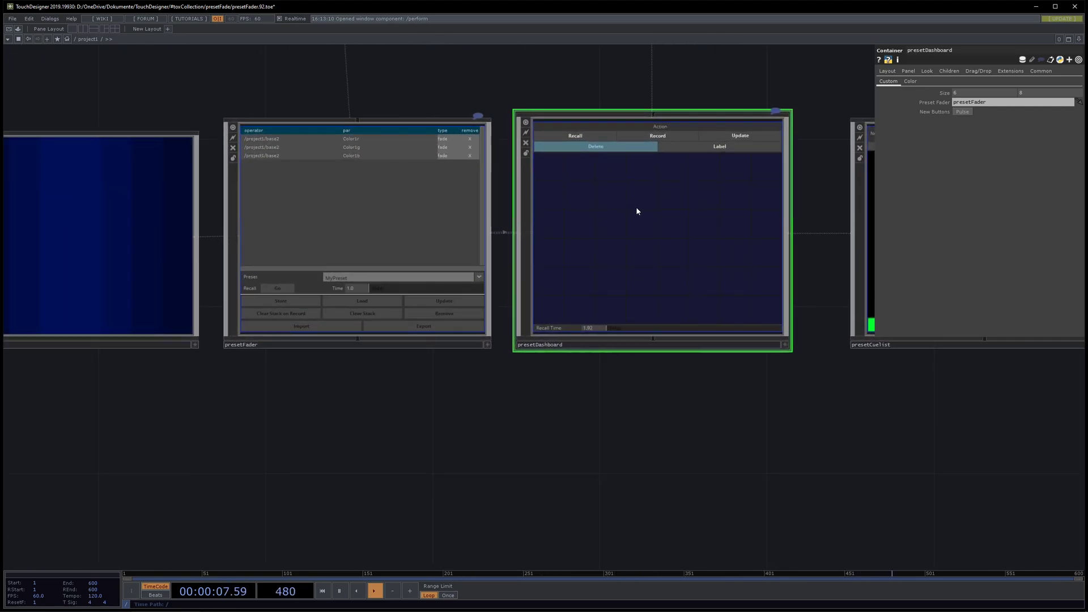
right_click(619, 221)
left_click(629, 204)
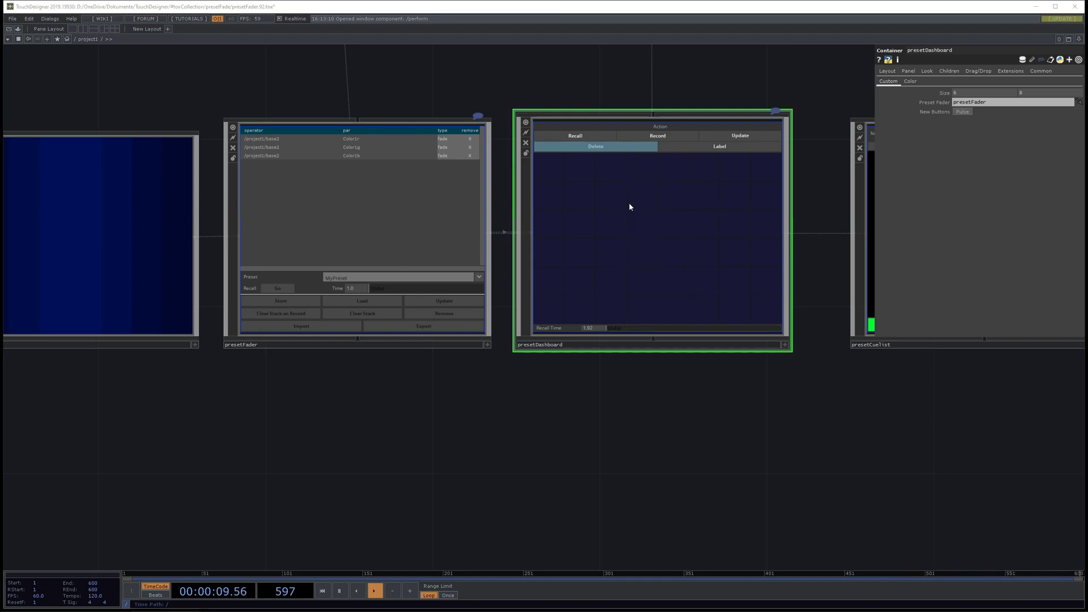
- Record a preset into the dashboard's first cell and label it "Test"
left_click_drag(562, 88, 511, 87)
left_click_drag(340, 88, 396, 122)
left_click(596, 108)
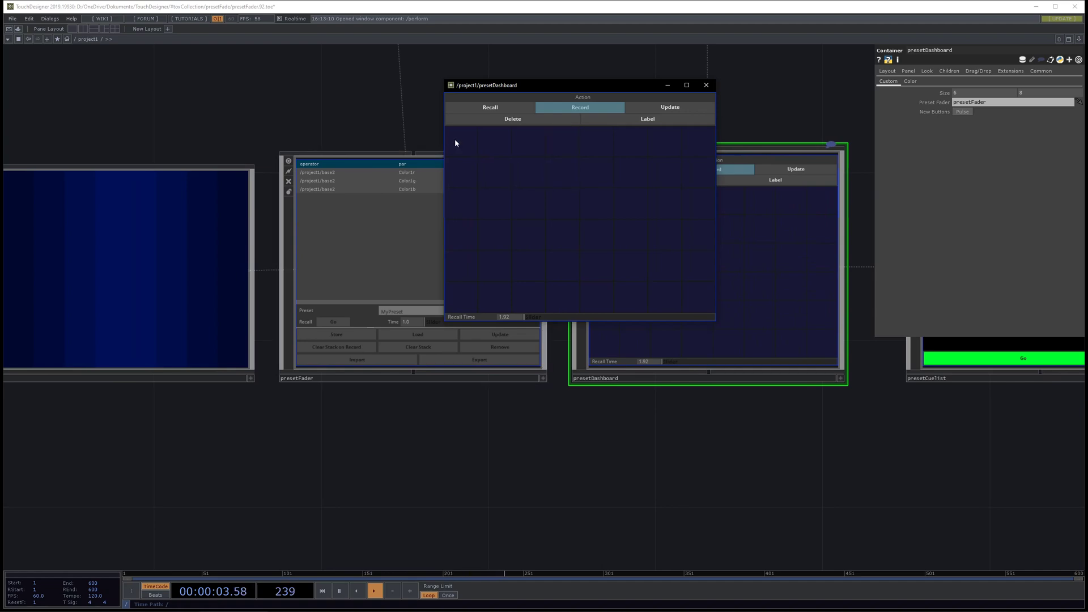
left_click(465, 150)
left_click(647, 119)
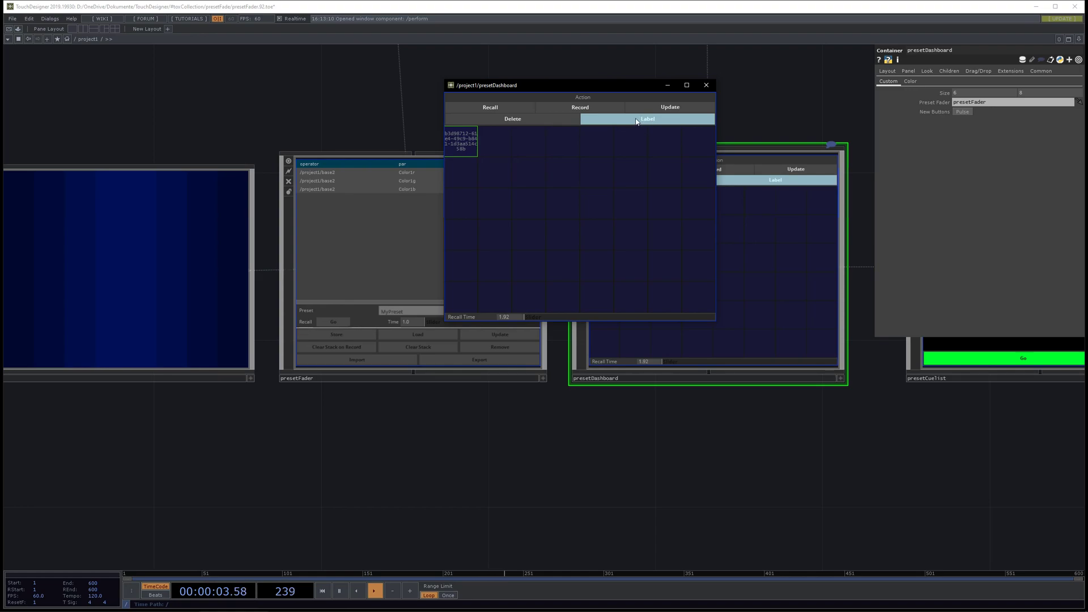
left_click(457, 145)
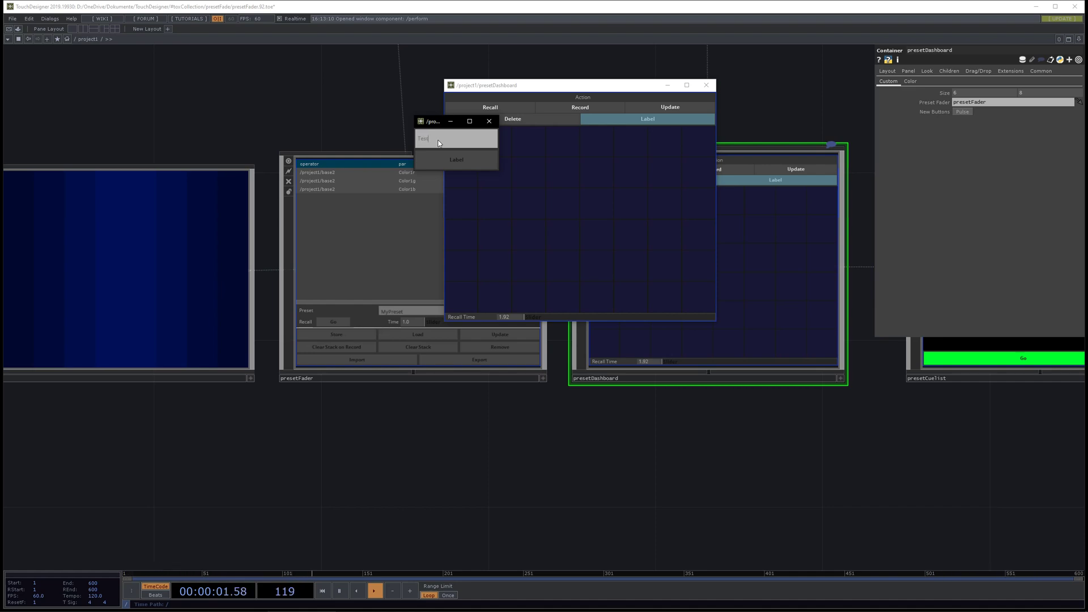
key("Return")
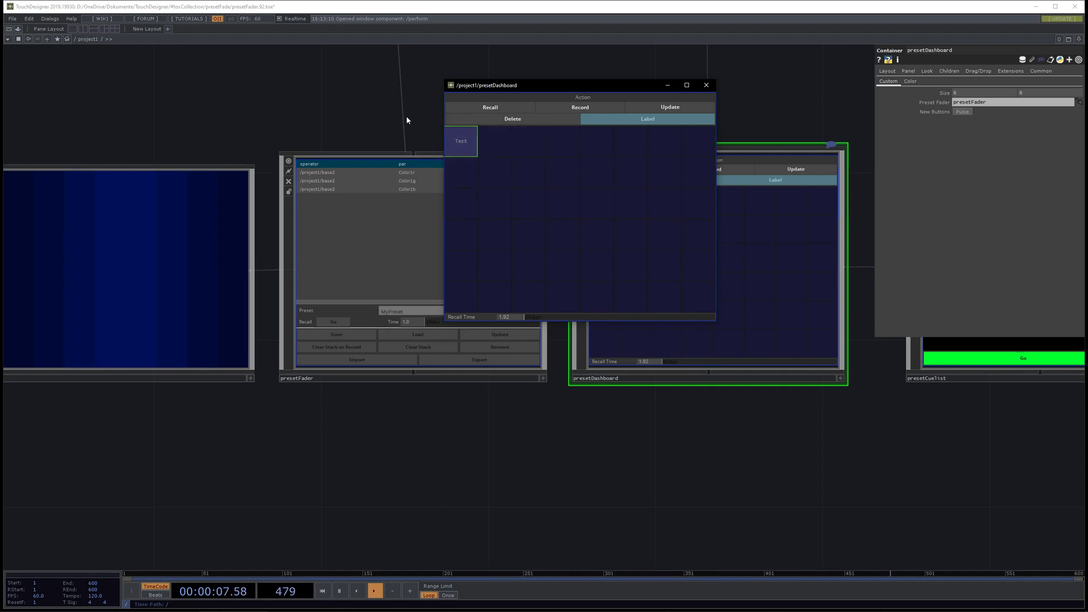
- Set base2's Color1 to pink (1, 0, 0.552941) with a color picker swatch
left_click_drag(400, 121, 366, 138)
left_click(176, 249)
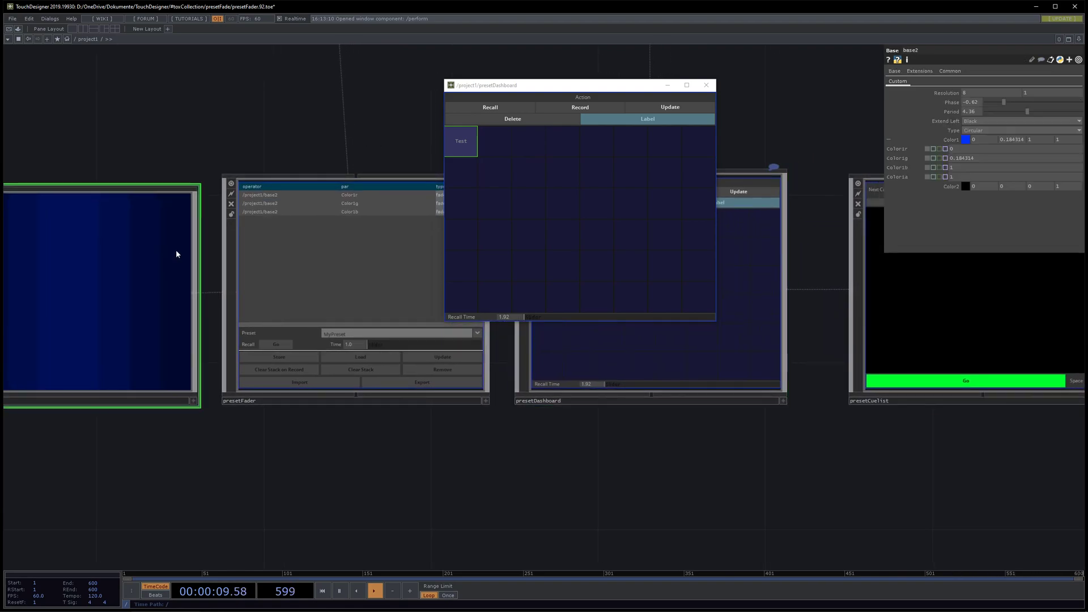
left_click(965, 139)
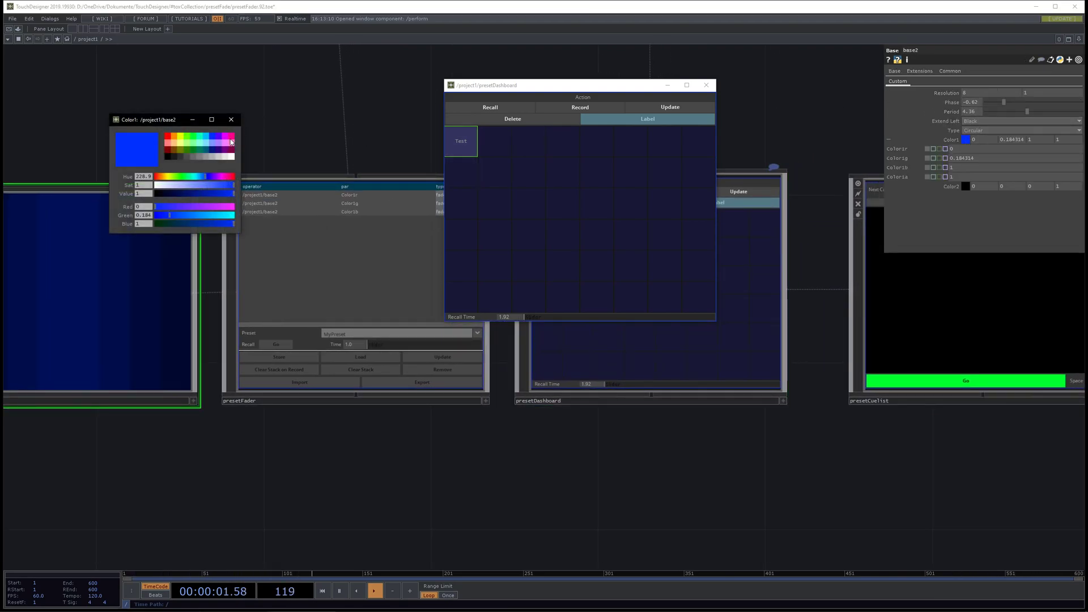
left_click(231, 142)
left_click(231, 120)
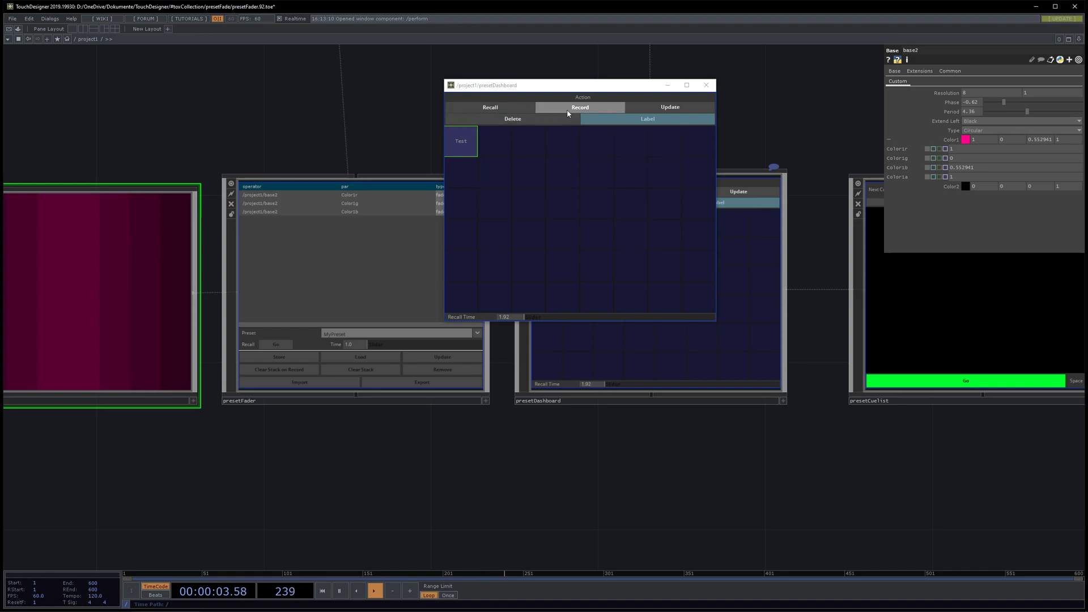
- Record the pink color into the dashboard's second cell and label it "Pink"
left_click(501, 141)
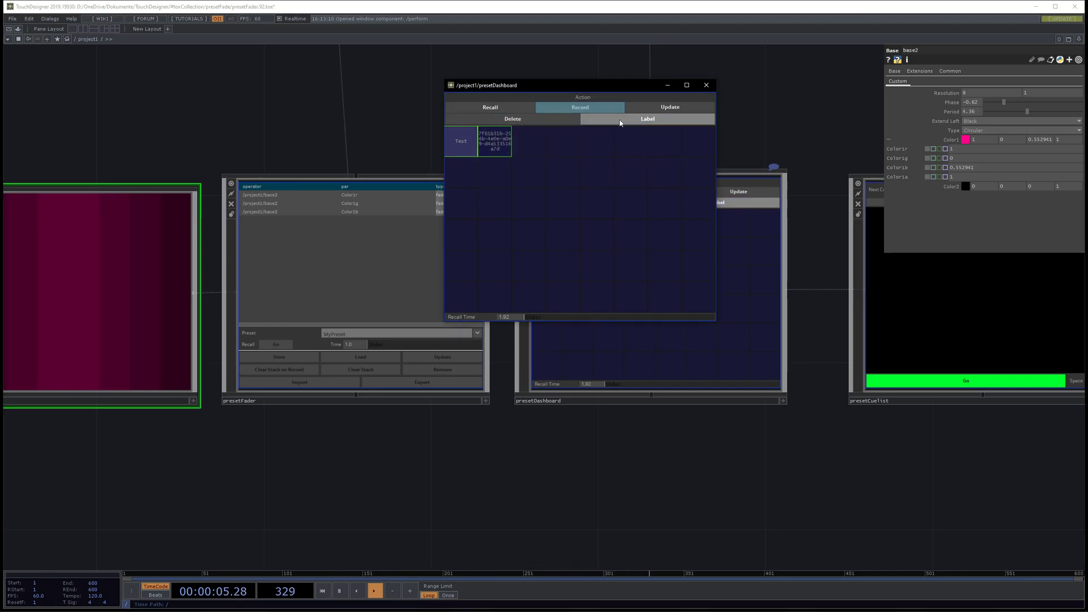
left_click(489, 145)
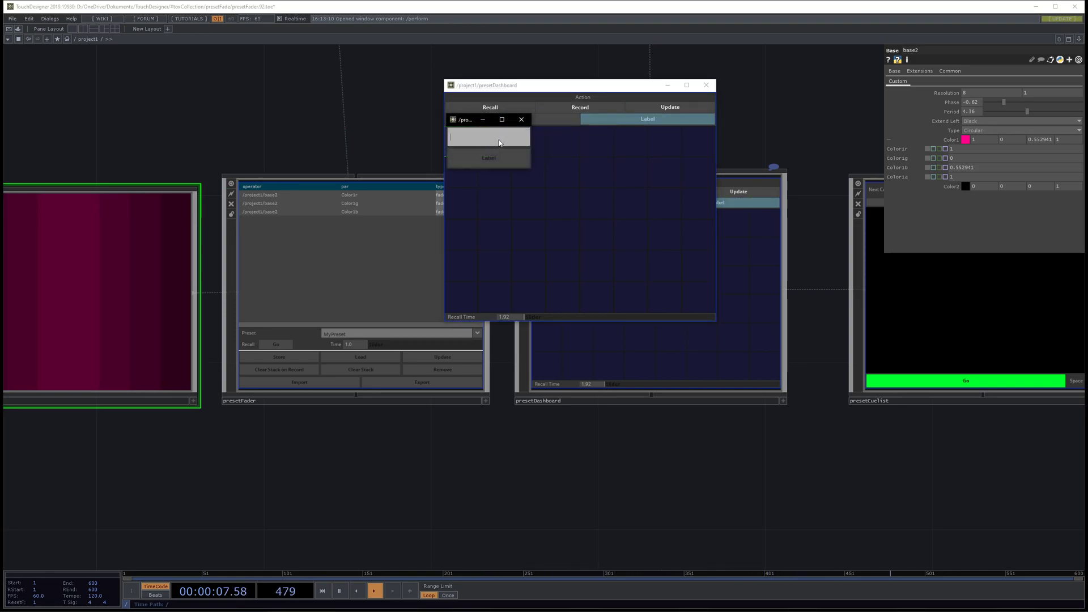
type("Pink")
key("Return")
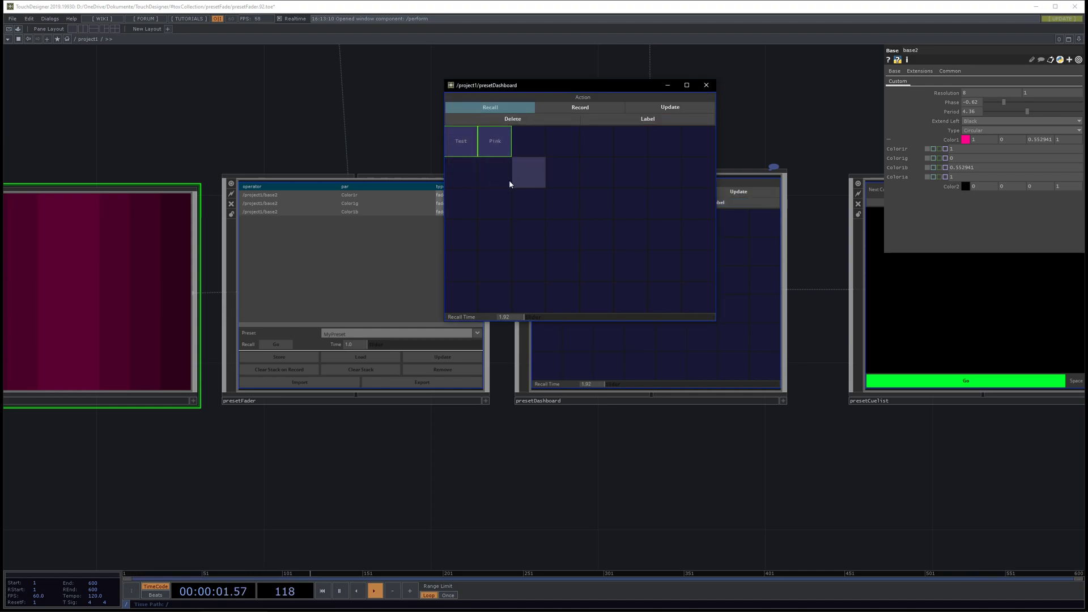
- Recall the first dashboard preset, followed by the Pink preset
left_click(461, 145)
left_click(493, 137)
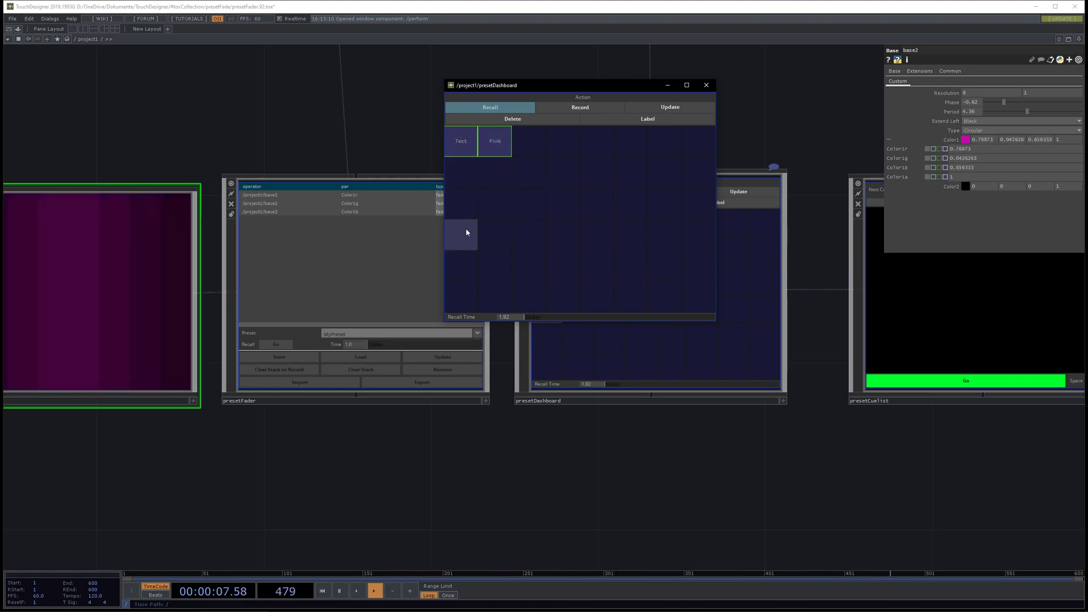
- Delete both presets from the dashboard and close its floating window
left_click_drag(382, 130, 339, 158)
left_click(561, 119)
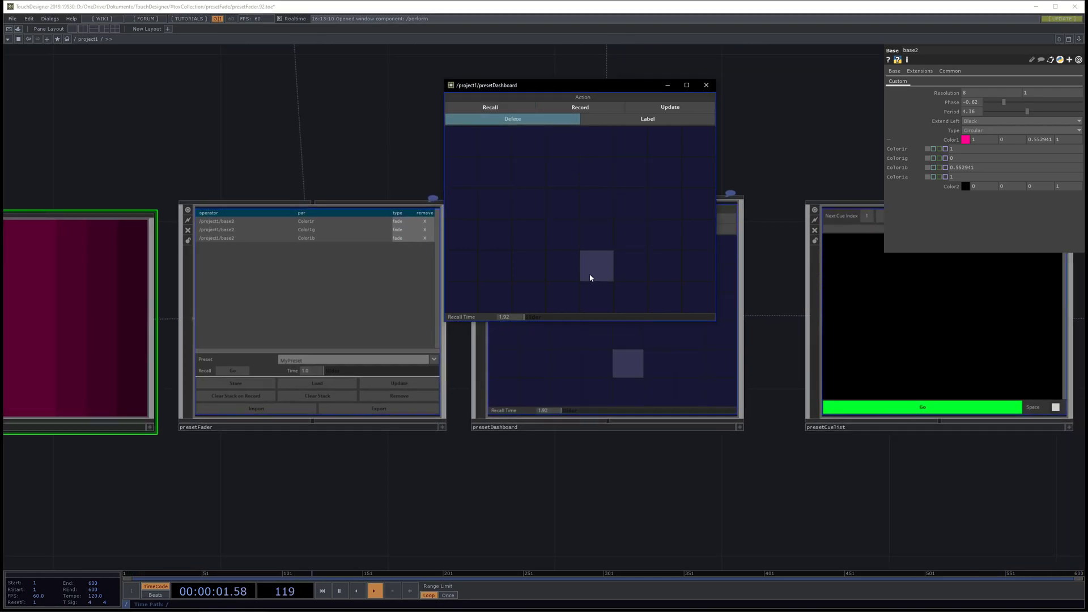
left_click(706, 86)
- Select the presetCuelist component to show its parameters
scroll(691, 116, "down", 5)
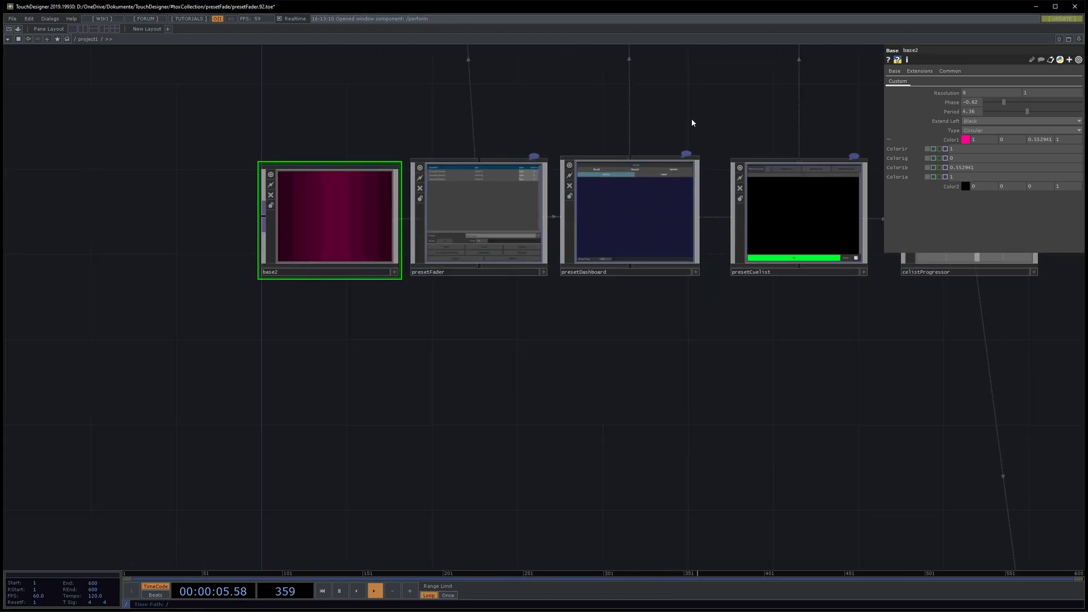
scroll(674, 153, "up", 4)
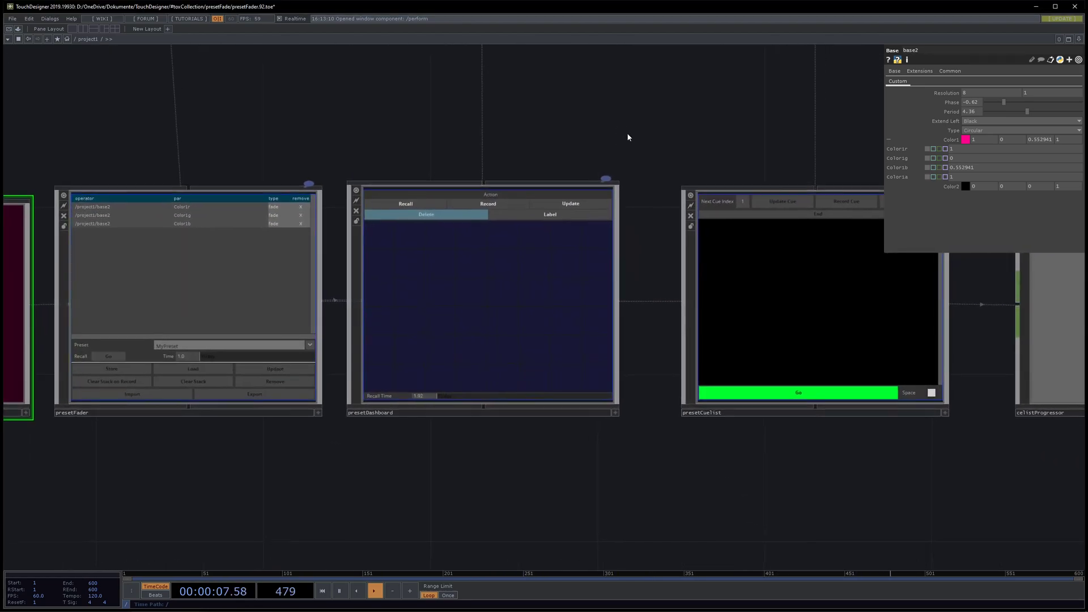
left_click_drag(682, 141, 472, 122)
scroll(649, 425, "up", 2)
left_click(550, 269)
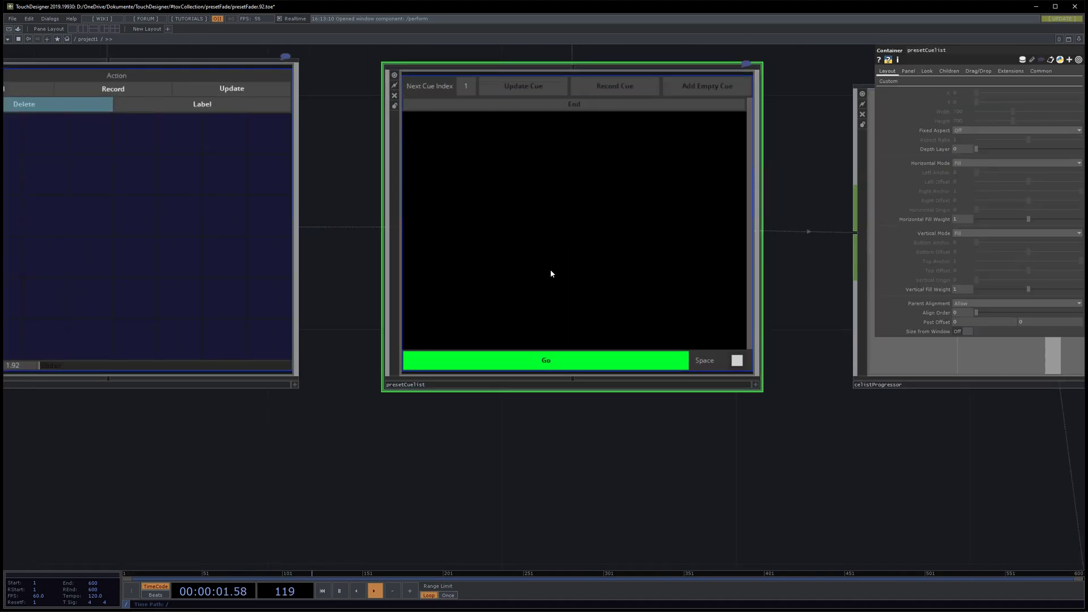
- Open the presetCuelist view in a floating window and position it clear of base2 and presetFader
scroll(589, 265, "down", 2)
left_click_drag(552, 398, 583, 357)
scroll(736, 403, "down", 2)
left_click_drag(643, 246, 613, 245)
left_click_drag(779, 244, 647, 242)
left_click_drag(700, 236, 639, 237)
left_click_drag(594, 373, 698, 374)
scroll(698, 374, "left", 8)
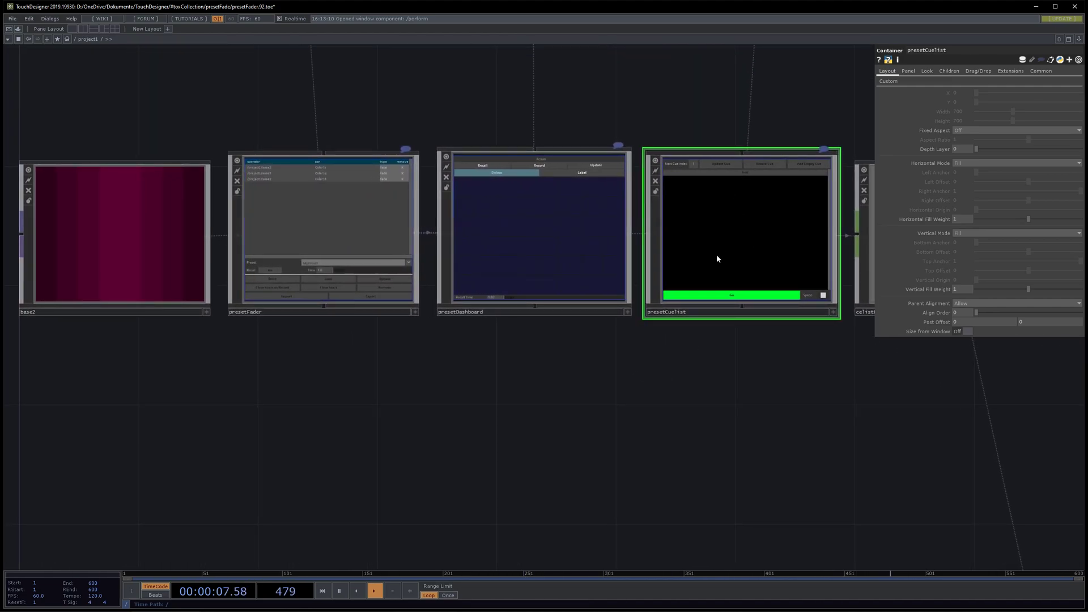
right_click(717, 258)
left_click(739, 237)
left_click_drag(690, 128, 592, 105)
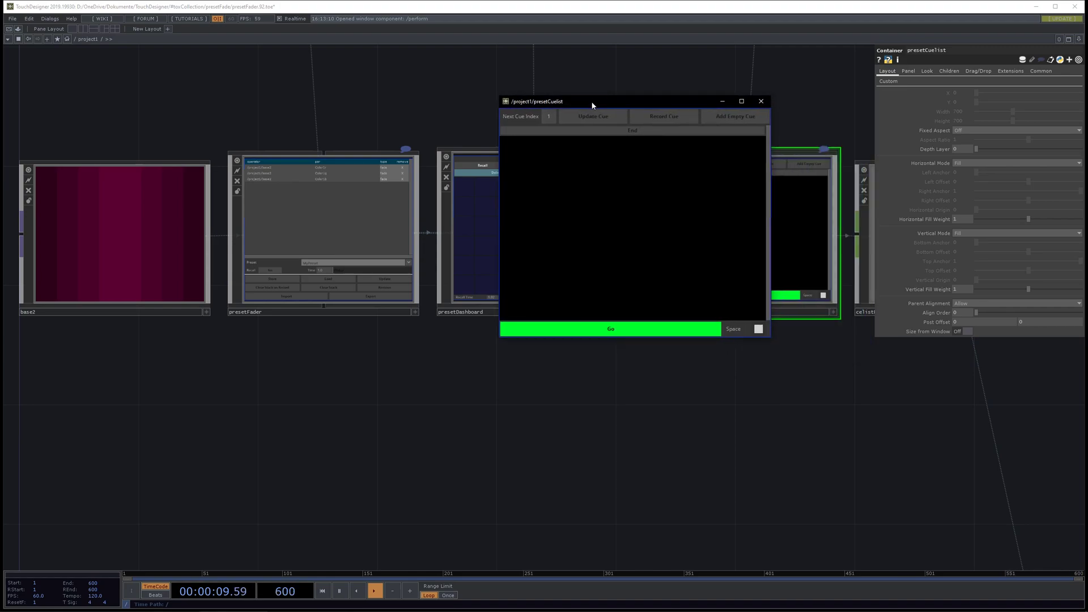
- Record the current color as a new cue named "Pink" in the cuelist
left_click(663, 118)
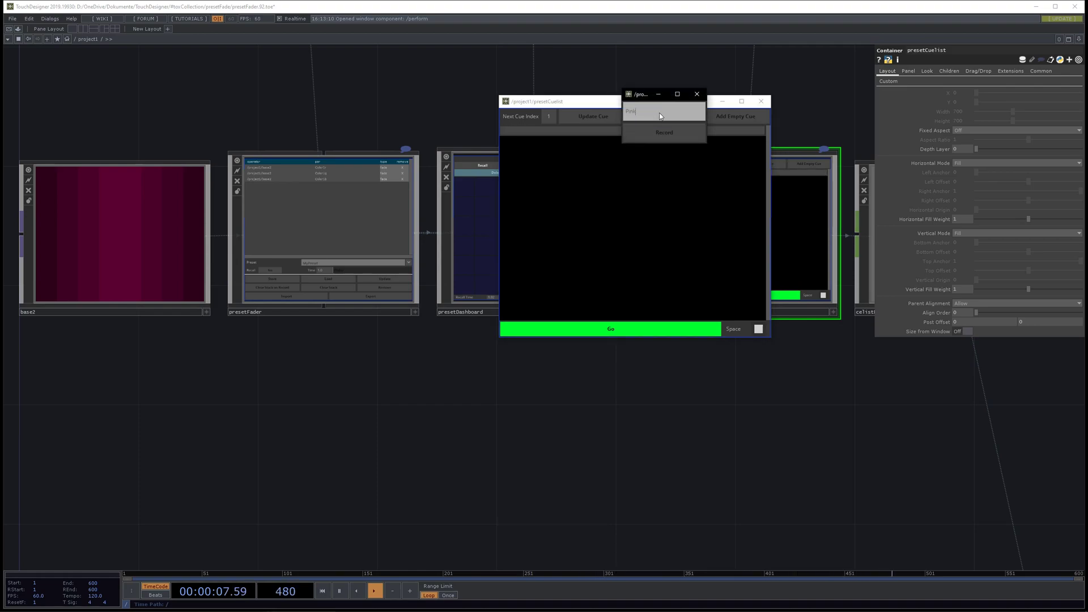
left_click(660, 136)
- Set base2's Color1 to yellow (0.913725, 1, 0) with a color picker swatch
left_click(141, 207)
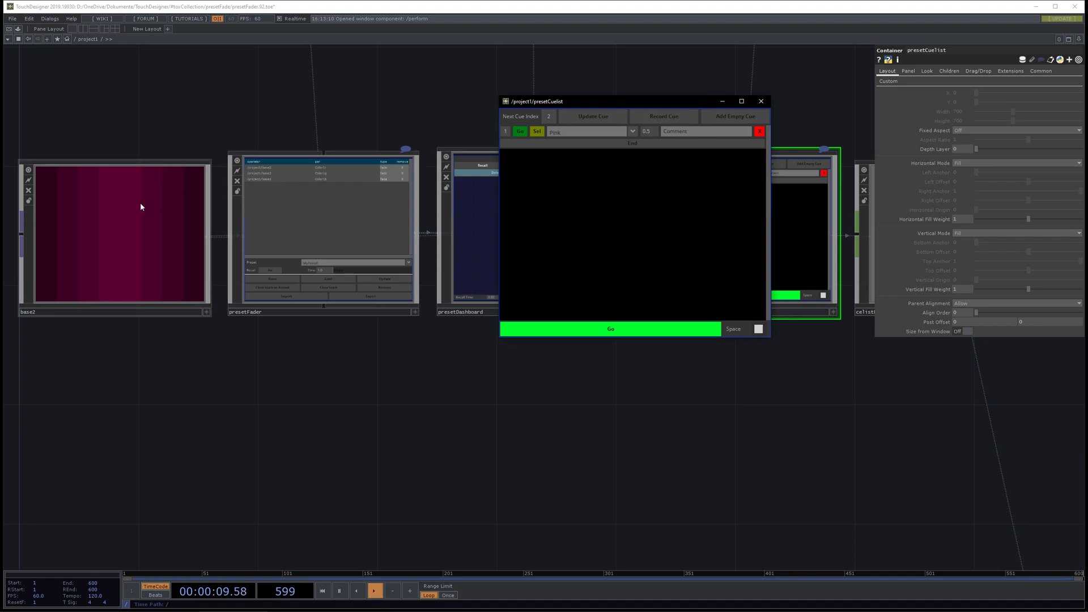
left_click(980, 139)
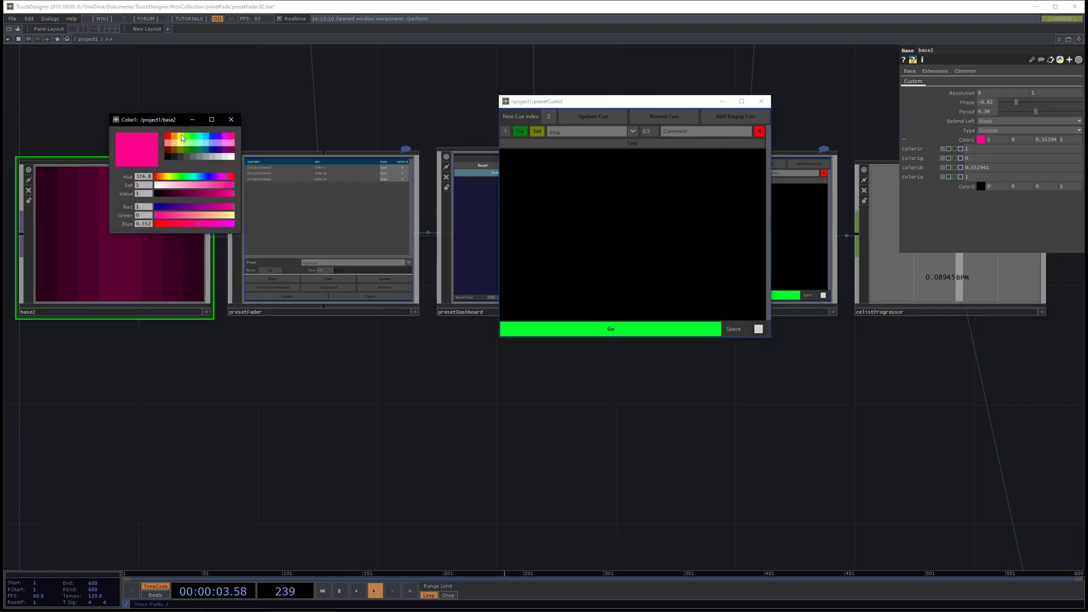
left_click(181, 136)
left_click(230, 120)
- Record the yellow color as a second cue named "Yellow"
left_click(651, 126)
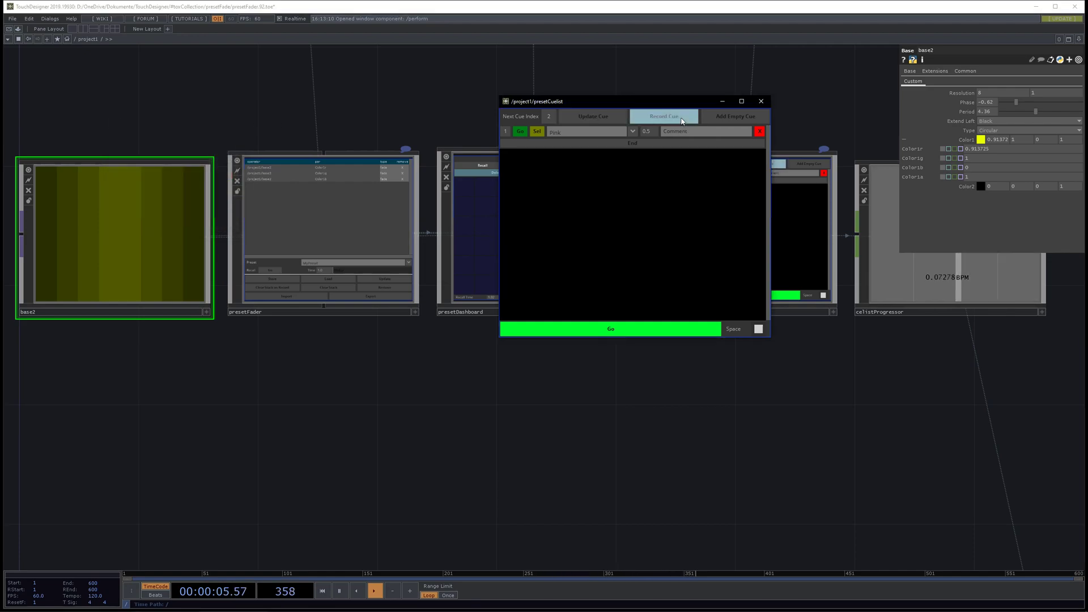
type("Yellow")
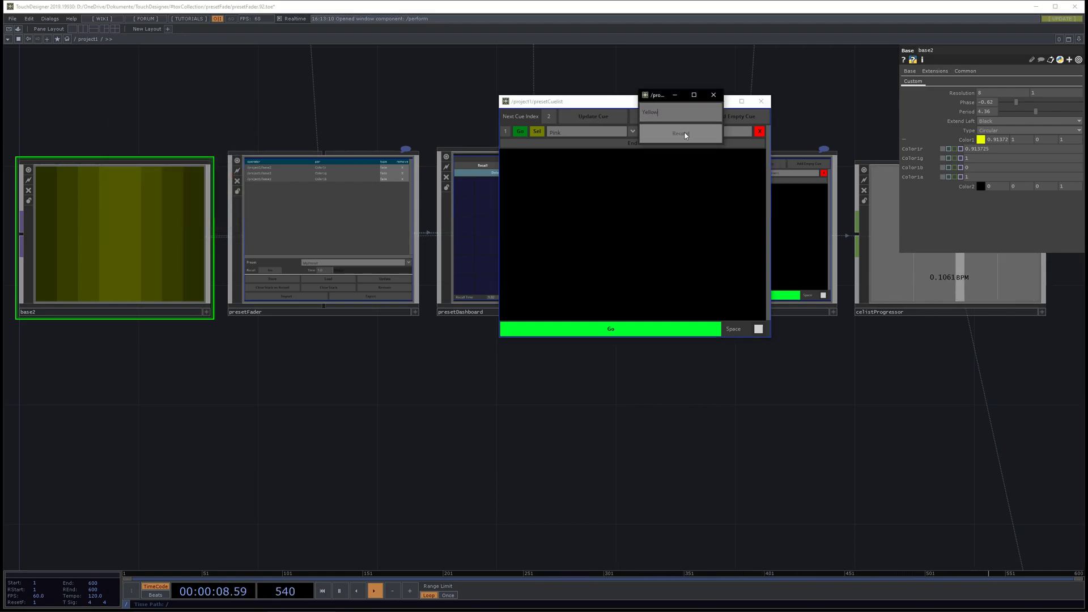
left_click(680, 133)
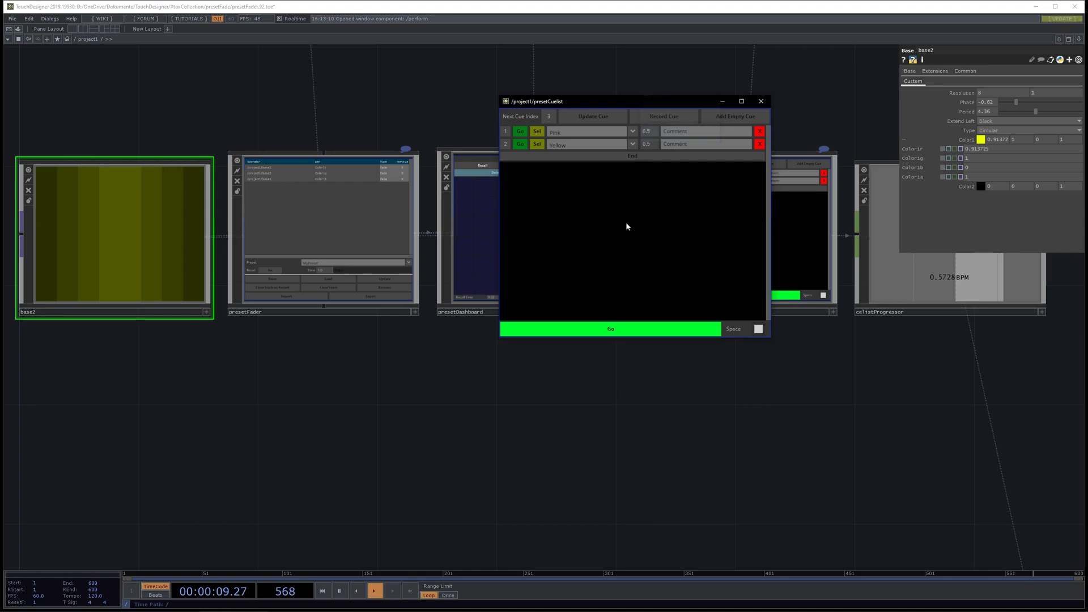
- Select the Pink cue as the next cue and run the Pink and Yellow cues in sequence
left_click(537, 133)
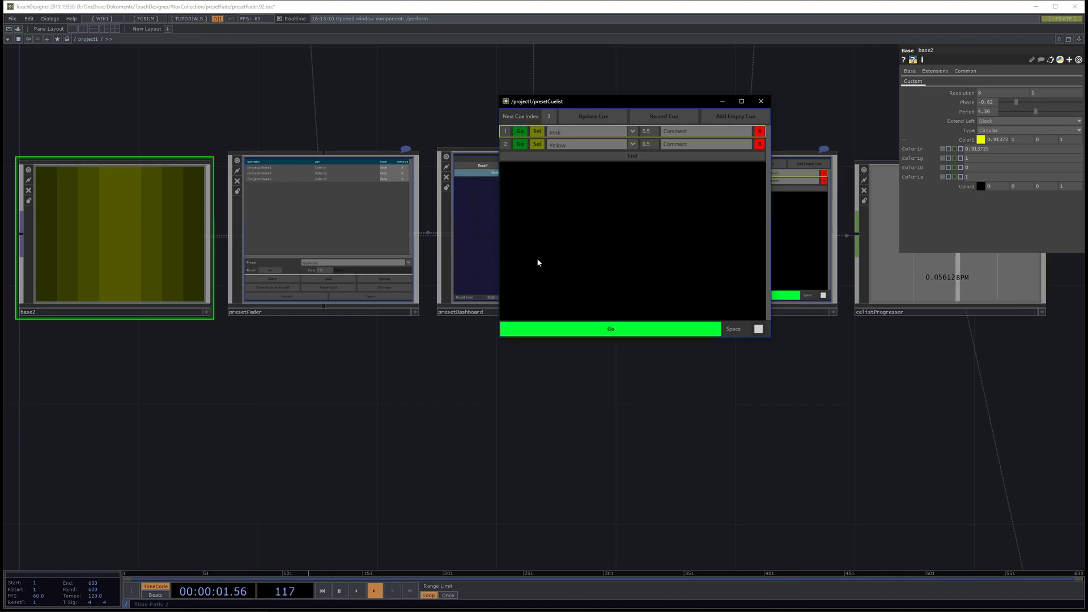
left_click(596, 326)
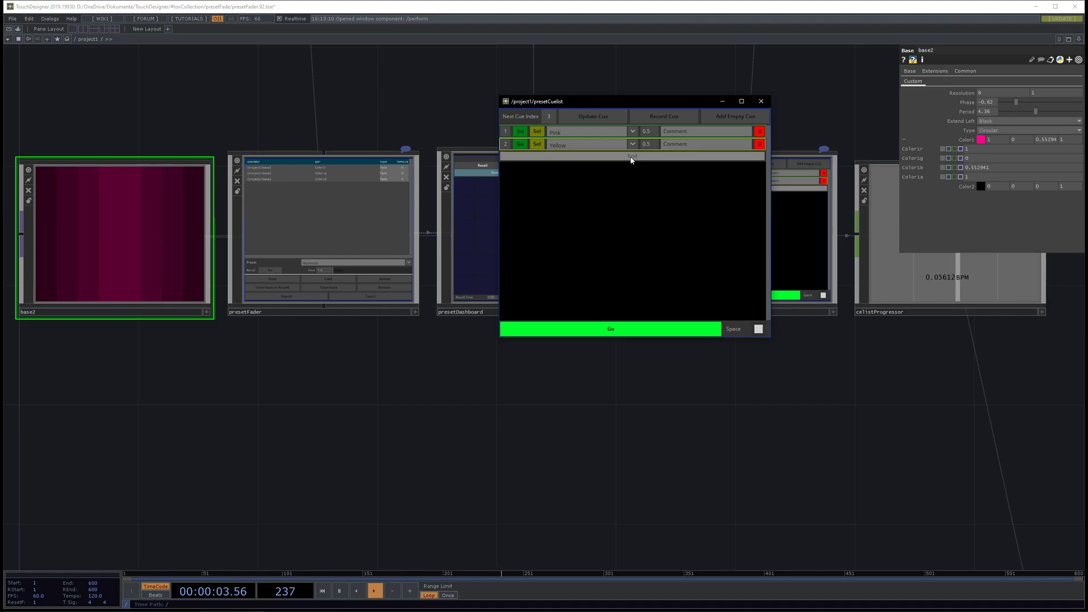
left_click(621, 325)
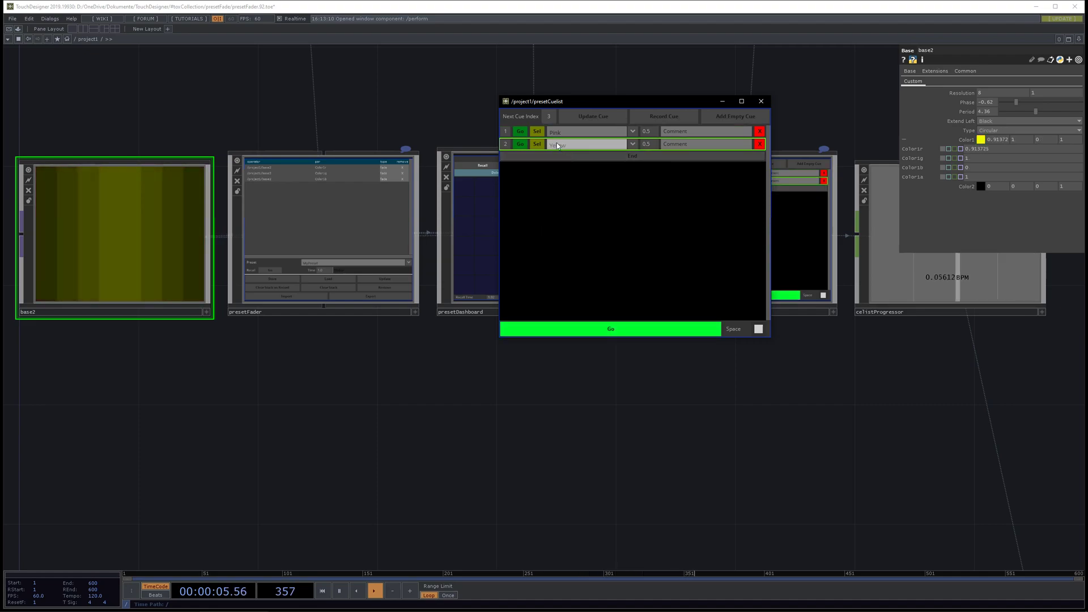
- Switch the cuelist's end behavior to Loop and run through the Pink and Yellow cues repeatedly
left_click(627, 158)
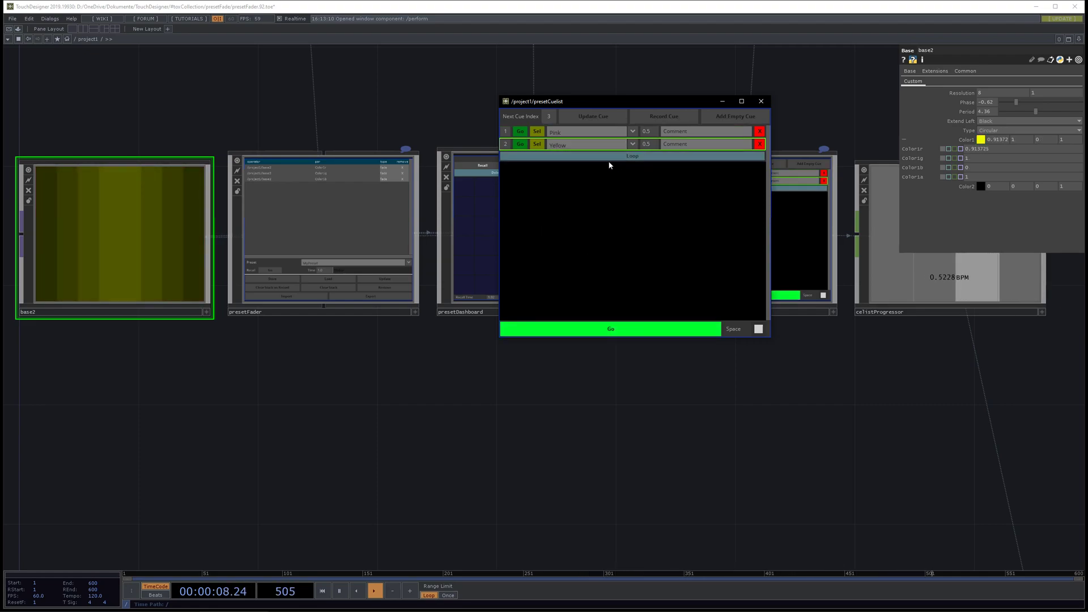
left_click(621, 330)
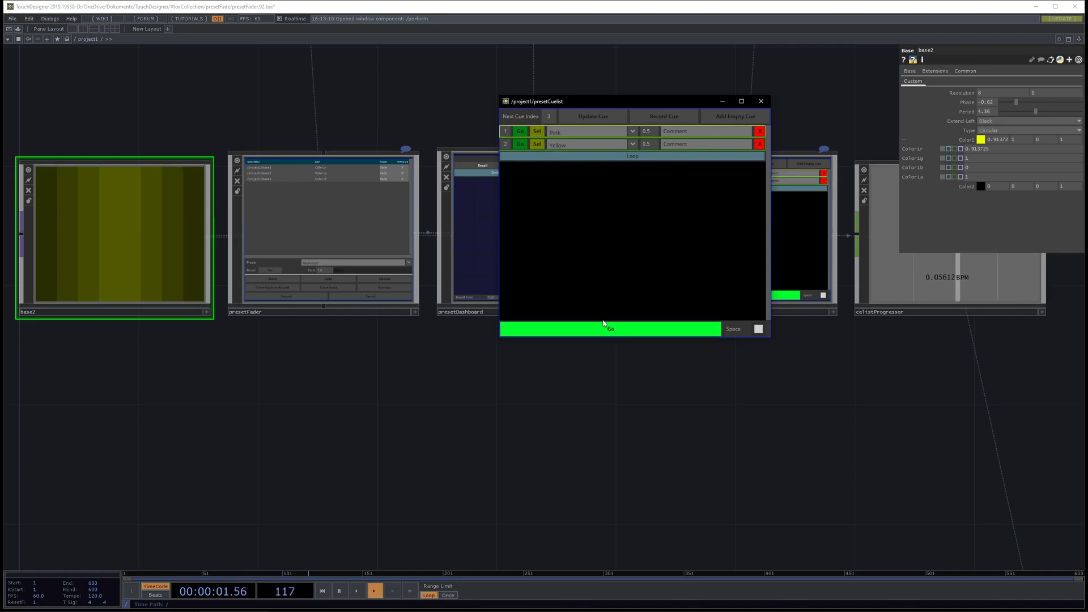
left_click(610, 328)
left_click(613, 328)
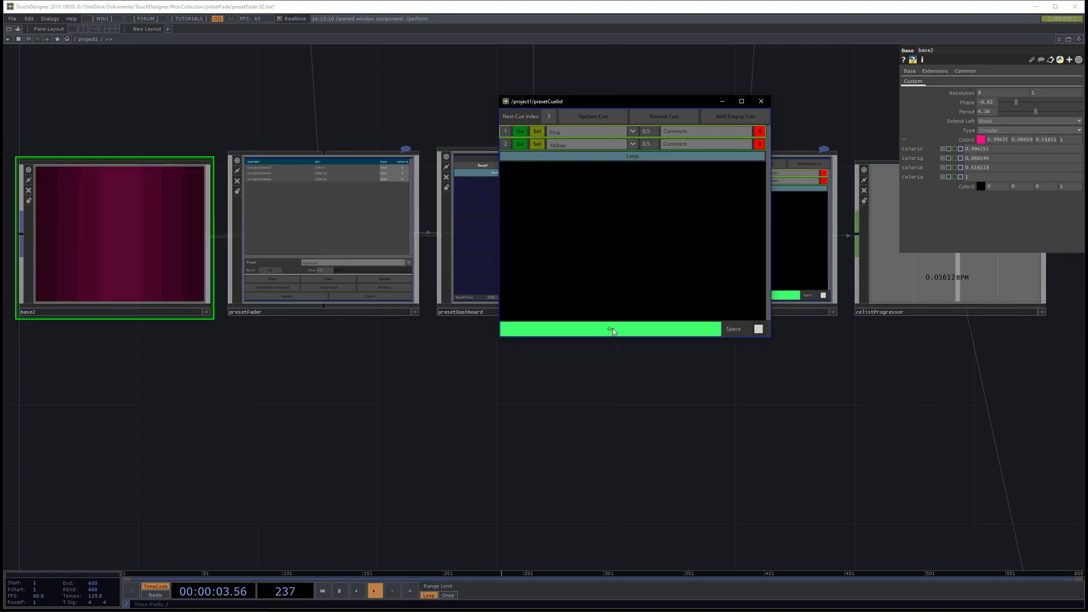
left_click(613, 328)
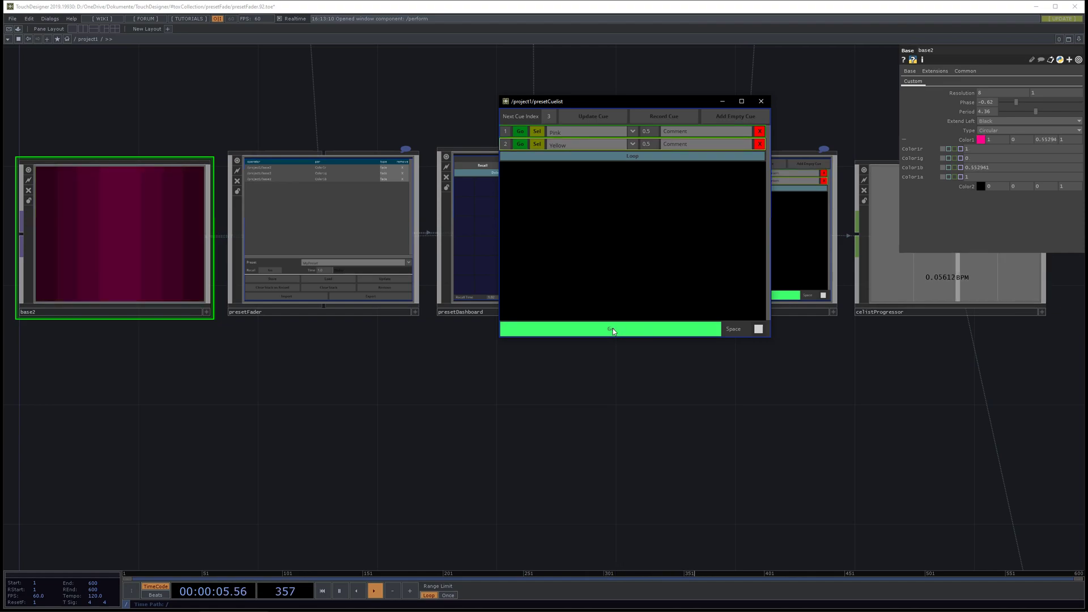
left_click(613, 328)
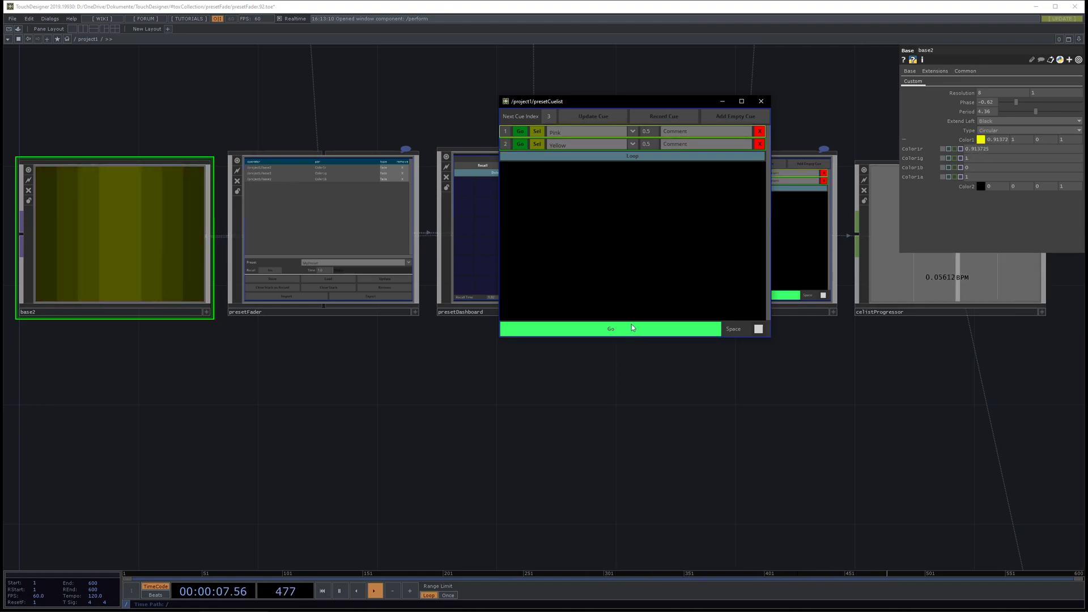
- Run the next cue in the cuelist and select the celistProgressor component to show its parameters
left_click(622, 328)
left_click_drag(661, 103, 547, 89)
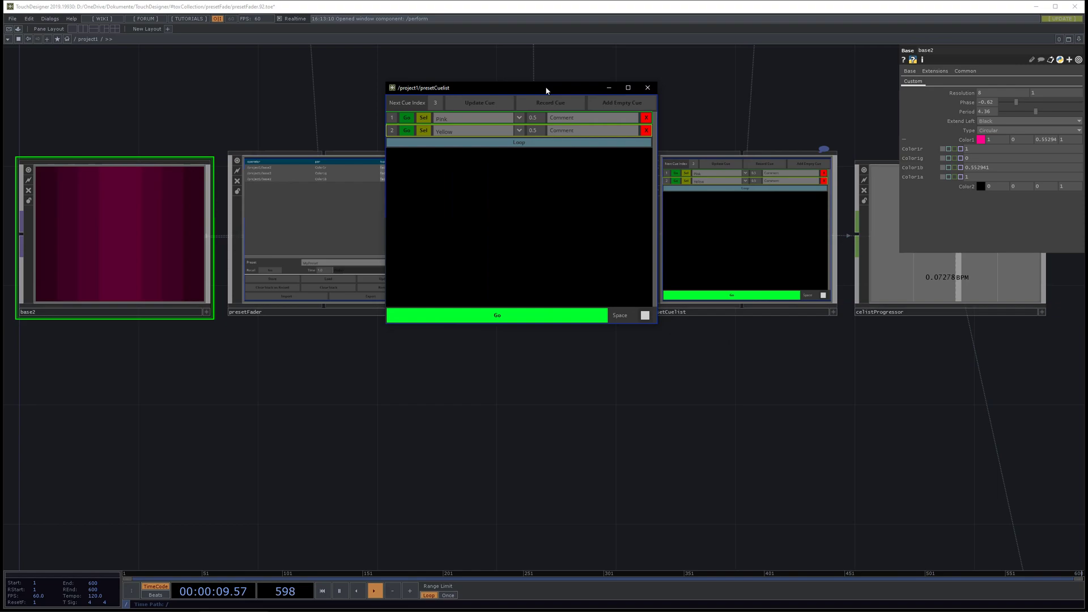
left_click_drag(804, 109, 696, 141)
left_click(820, 254)
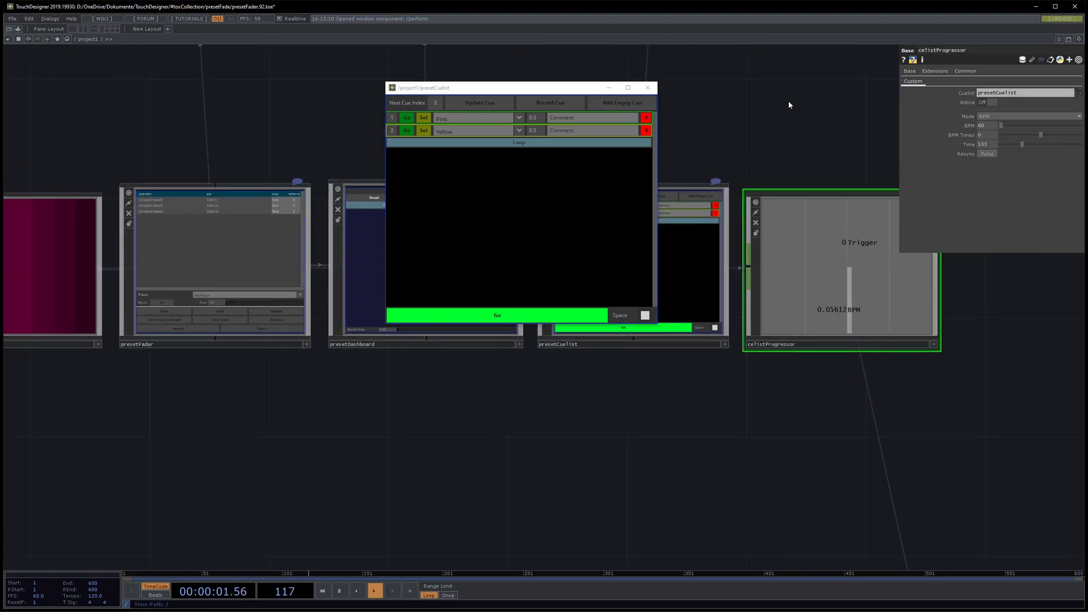
- Move the floating cuelist window away from the celistProgressor component so both can be seen together
left_click_drag(787, 100, 782, 187)
scroll(843, 230, "up", 3)
scroll(759, 185, "down", 3)
left_click_drag(536, 90, 433, 83)
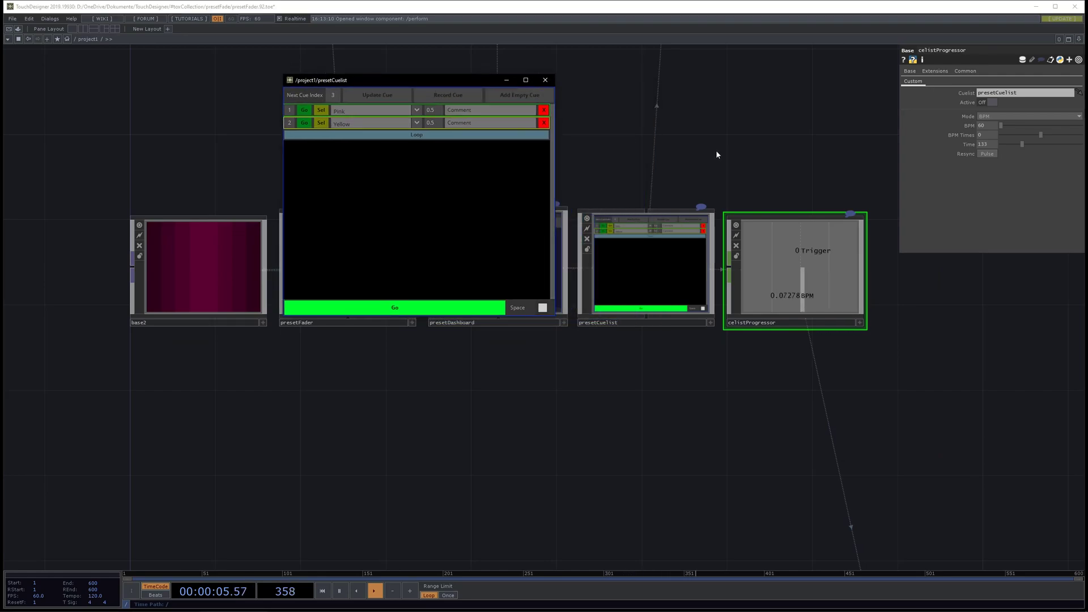
left_click_drag(716, 150, 704, 123)
scroll(757, 247, "up", 3)
left_click_drag(667, 80, 710, 99)
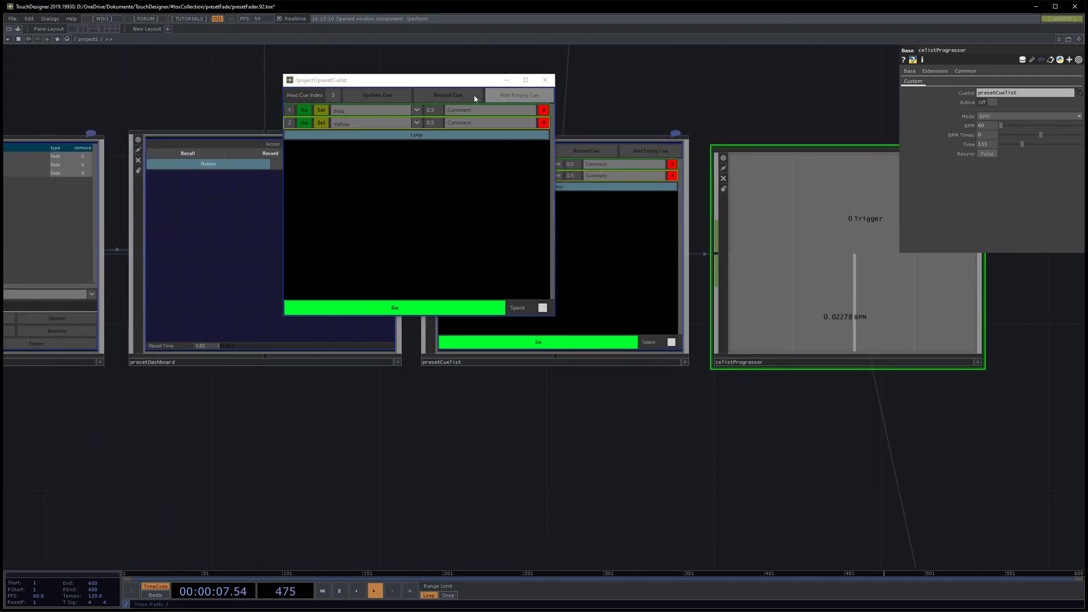
left_click_drag(459, 80, 371, 91)
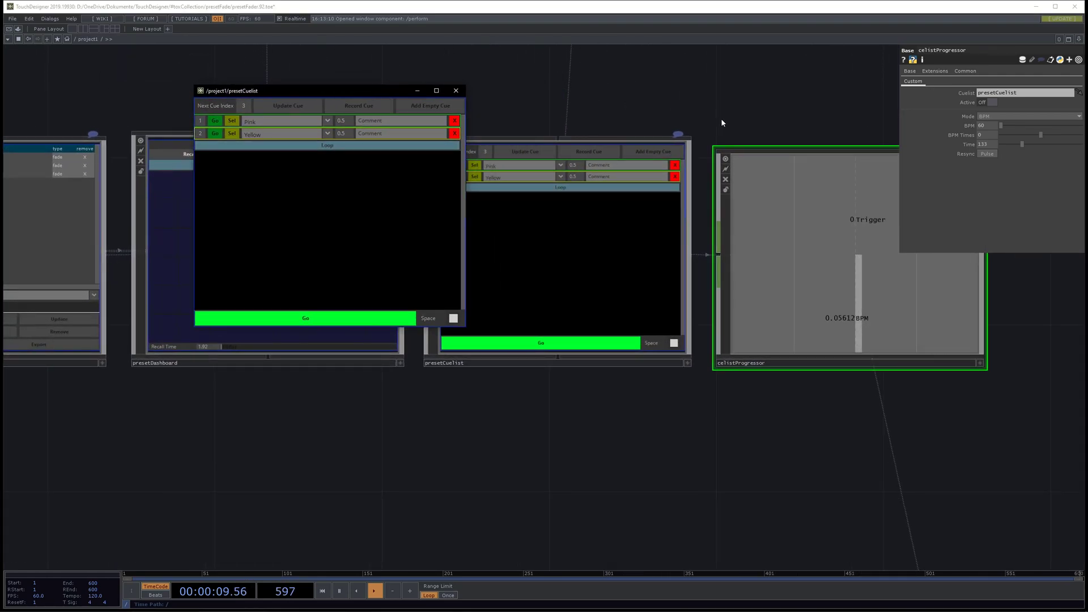
left_click_drag(702, 180, 719, 189)
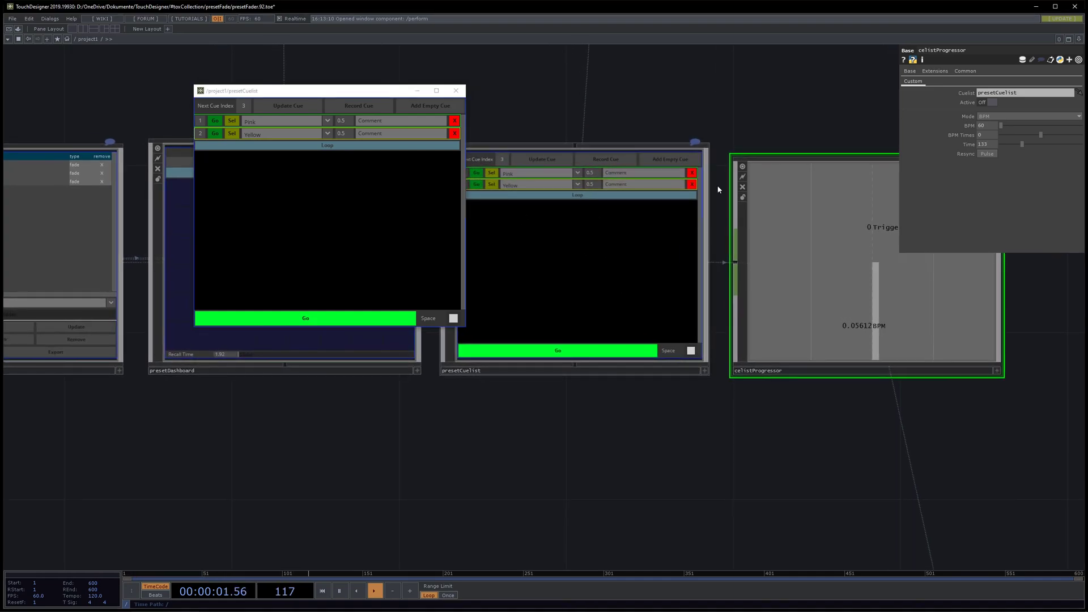
left_click_drag(733, 107, 747, 115)
- Examine which cuelist component the celistProgressor's Cuelist parameter references
left_click_drag(1032, 93, 957, 94)
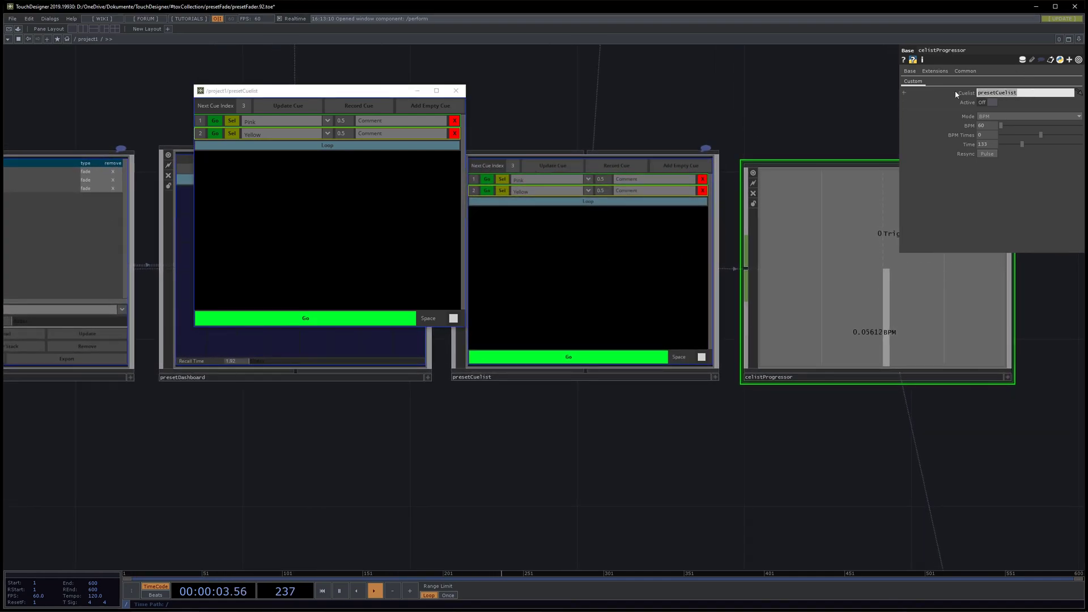
left_click(1025, 93)
key("Return")
left_click_drag(1024, 94, 970, 95)
left_click_drag(786, 123, 746, 147)
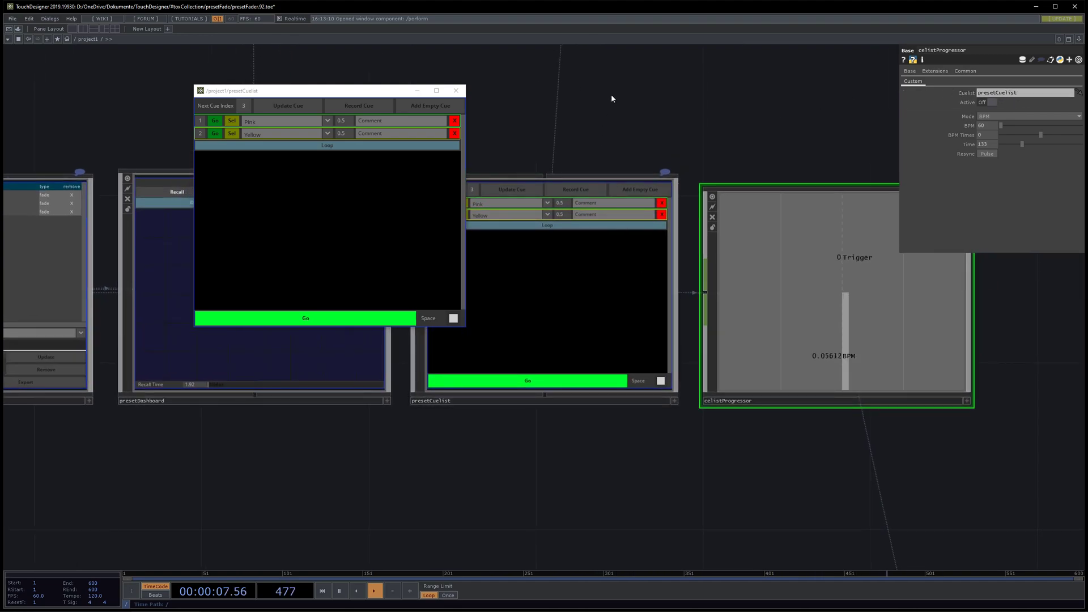
left_click_drag(826, 140, 739, 178)
left_click_drag(1025, 94, 953, 95)
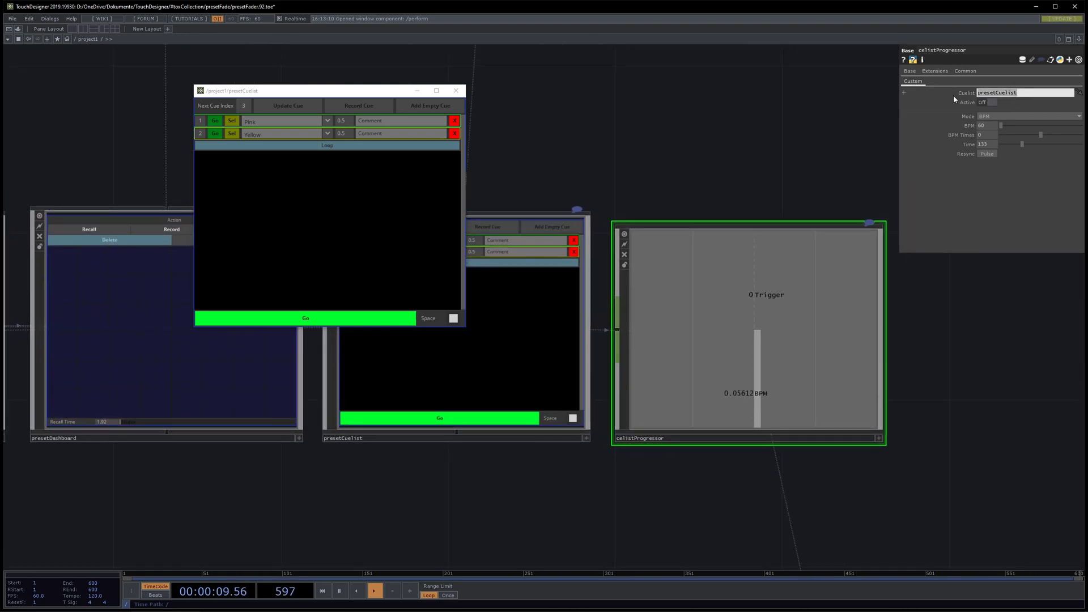
left_click_drag(684, 124, 693, 165)
left_click_drag(762, 157, 805, 134)
- Switch the celistProgressor's Mode to Time and set its Time parameter to 10
left_click(992, 118)
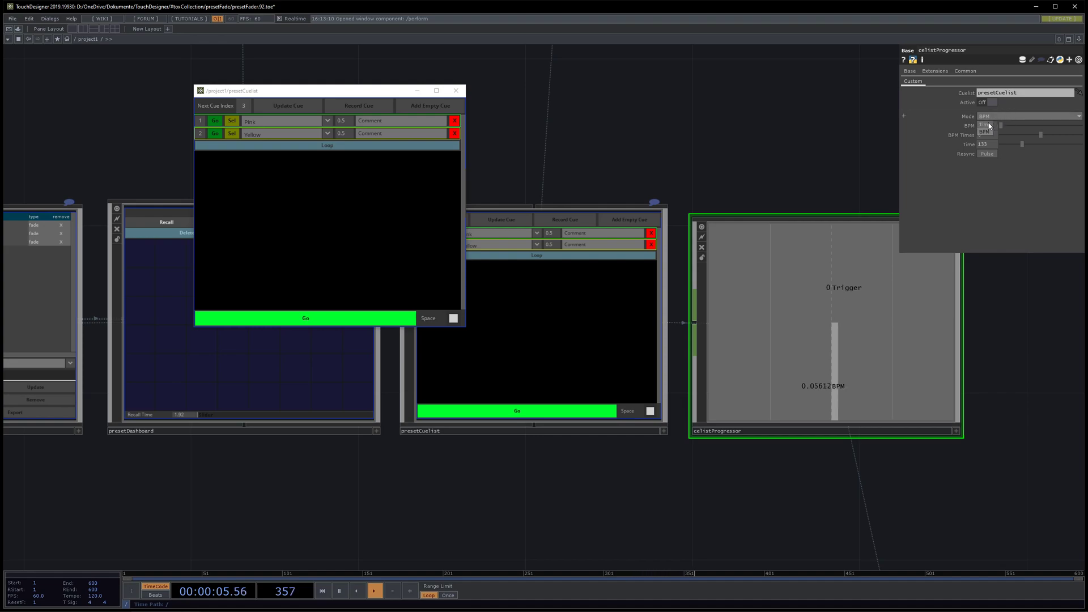
left_click(988, 127)
left_click_drag(855, 147, 839, 144)
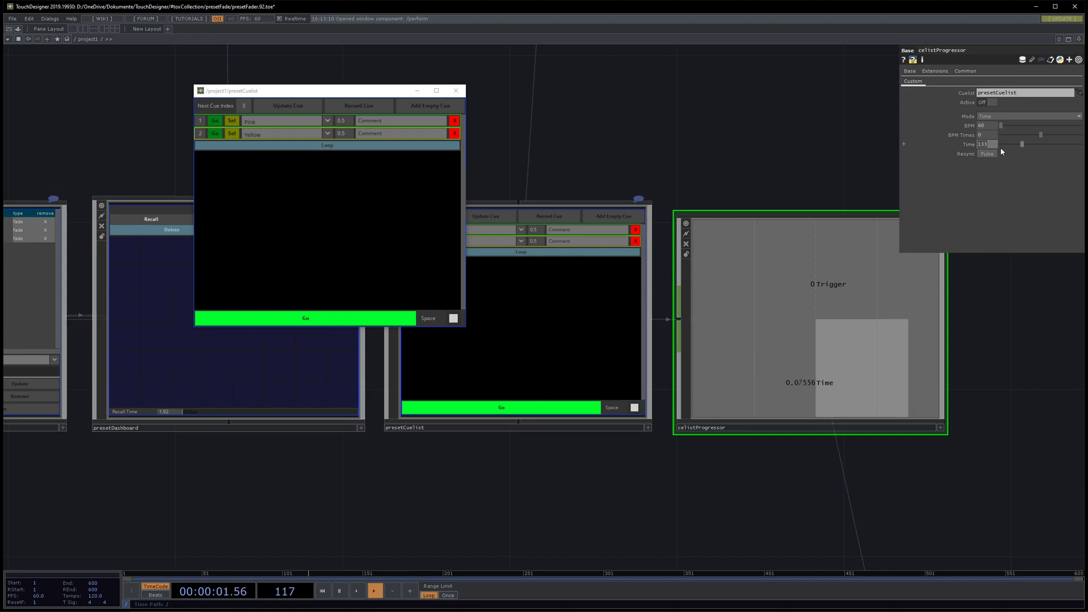
left_click_drag(777, 136, 709, 158)
type("1")
key("Return")
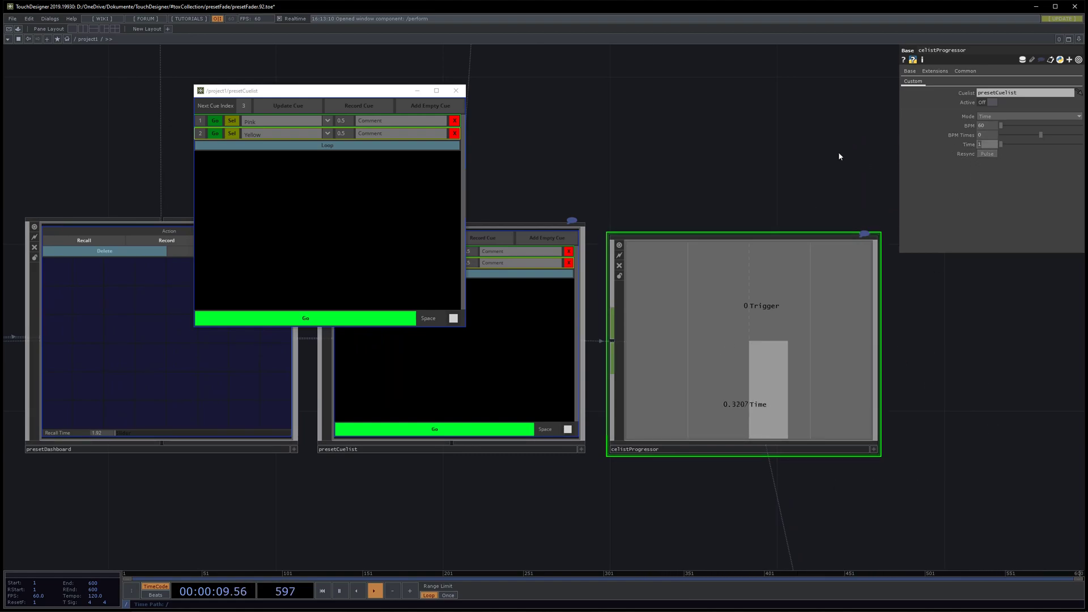
type("0")
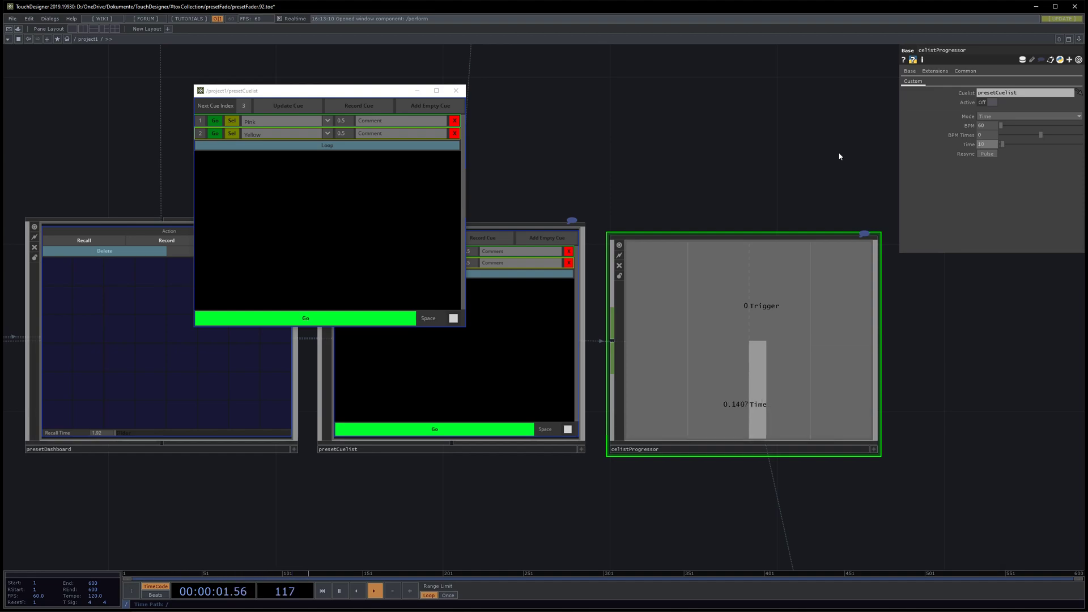
- Switch the celistProgressor's Mode to BPM and set its BPM to 120
left_click_drag(678, 206, 738, 163)
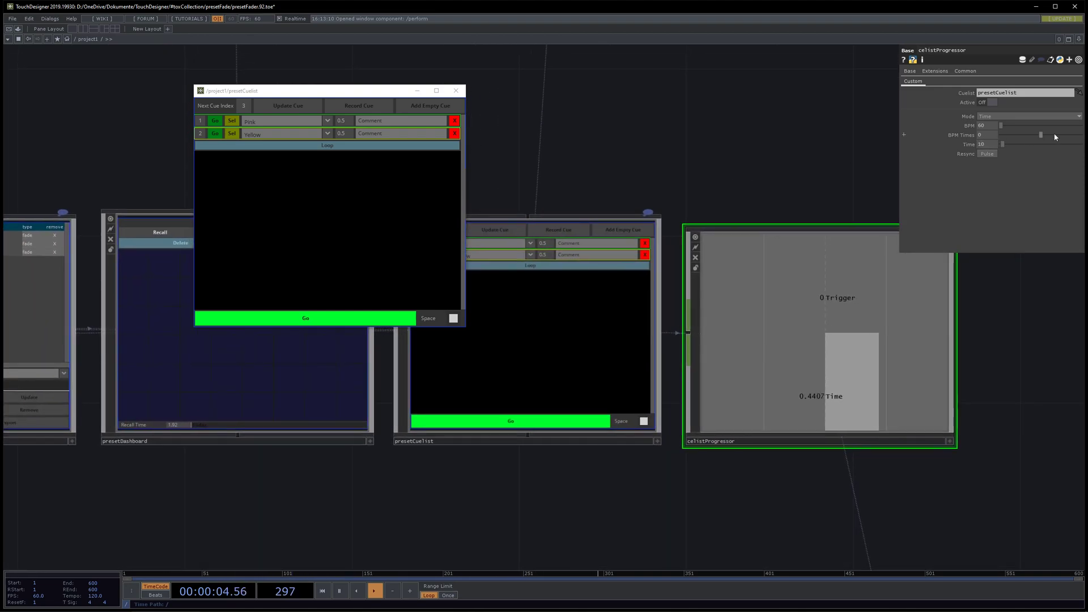
left_click(989, 130)
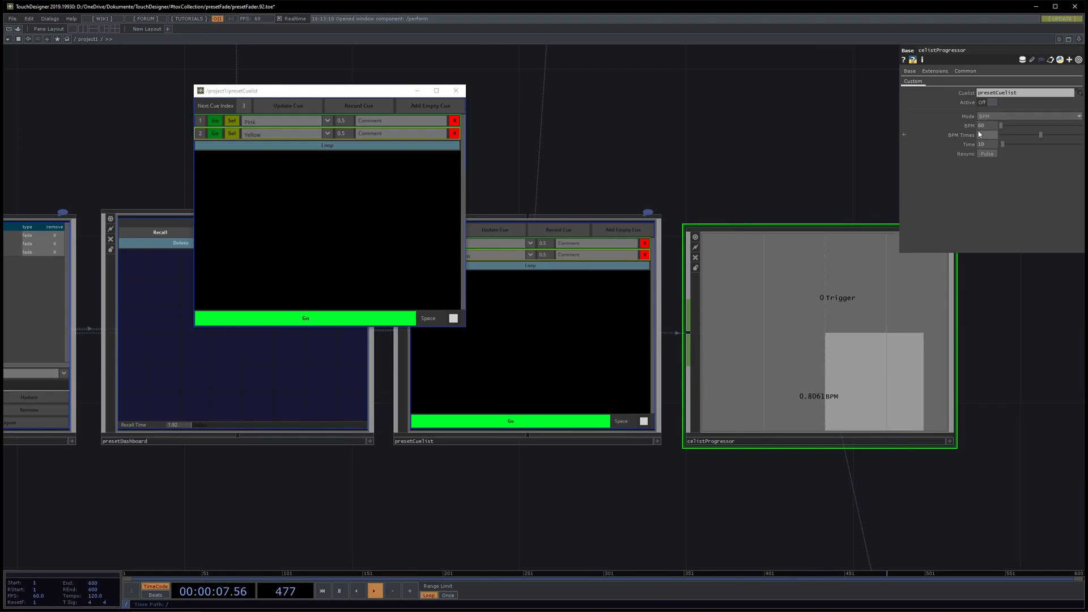
left_click_drag(780, 168, 729, 186)
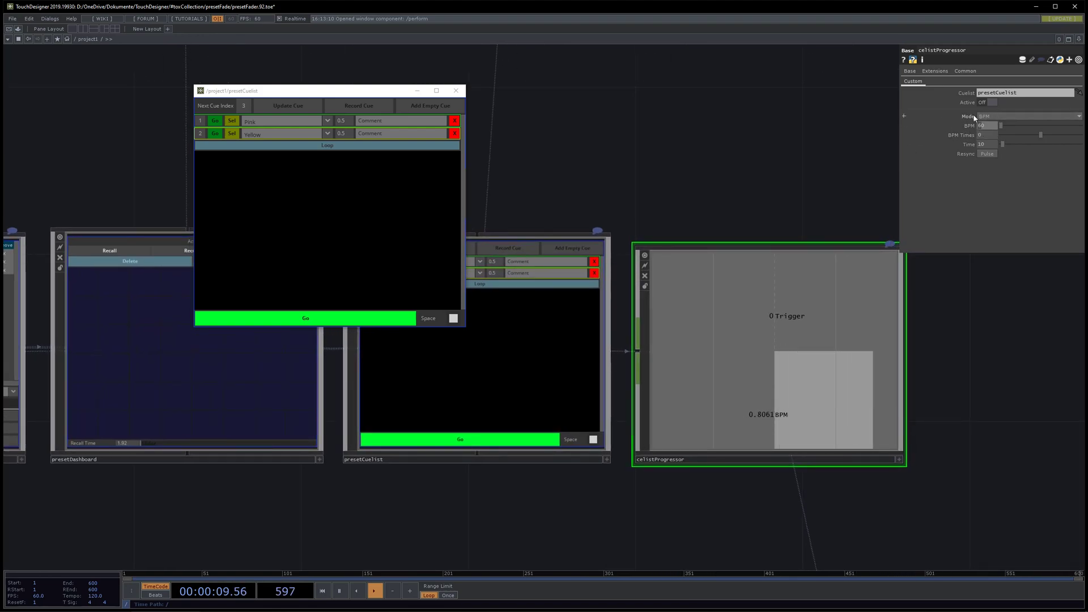
left_click(1052, 125)
mouse_move(1052, 123)
left_mouse_down()
mouse_move(1022, 124)
mouse_move(1052, 127)
left_mouse_up()
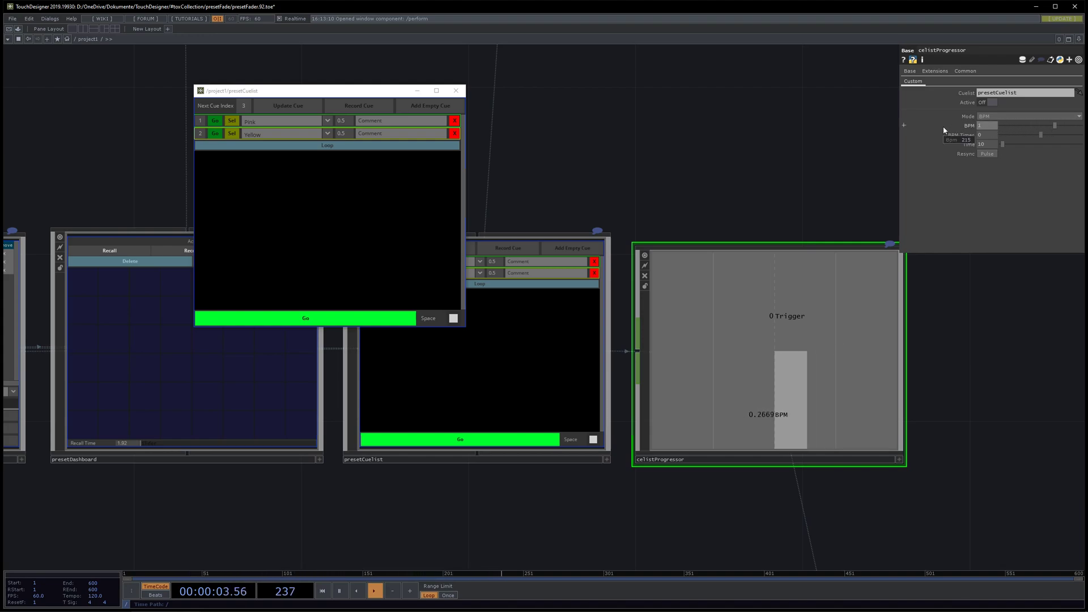
type("20")
key("Return")
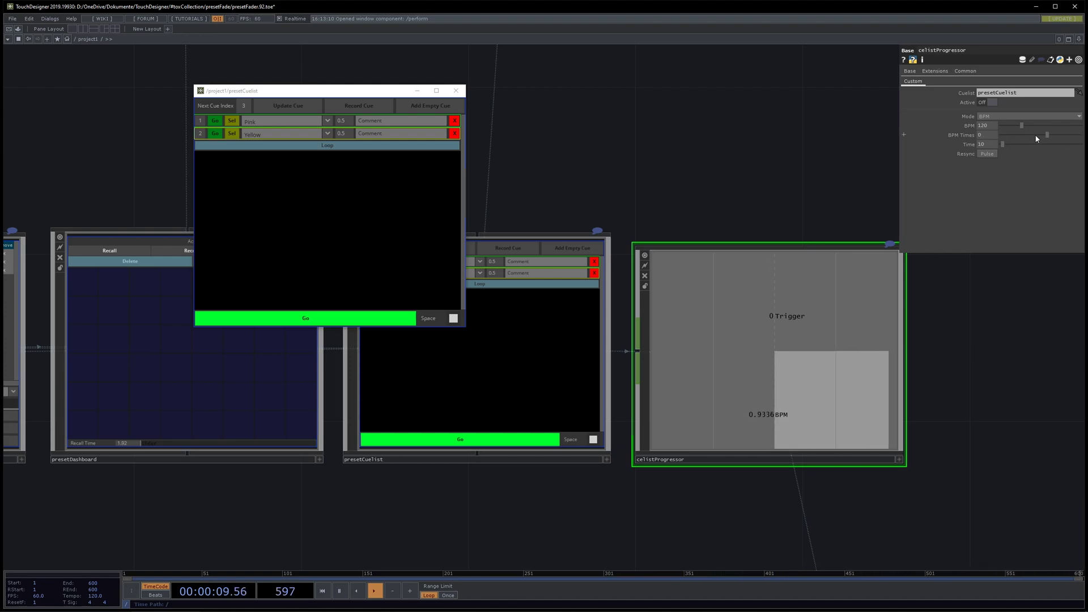
- Turn on the celistProgressor's Active parameter and watch it advance the cues in base2's output
scroll(810, 134, "down", 5)
scroll(816, 150, "up", 5)
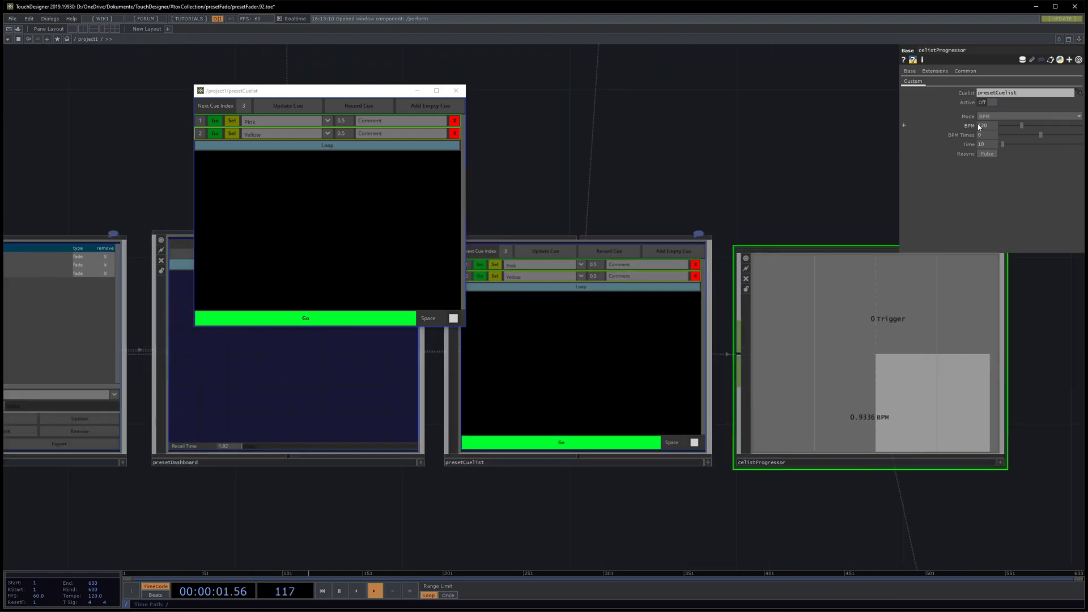
left_click(989, 103)
left_click_drag(774, 148, 884, 137)
left_click_drag(729, 162, 897, 156)
left_click_drag(85, 160, 427, 223)
scroll(578, 182, "down", 2)
left_click_drag(675, 173, 479, 118)
left_click_drag(654, 133, 451, 159)
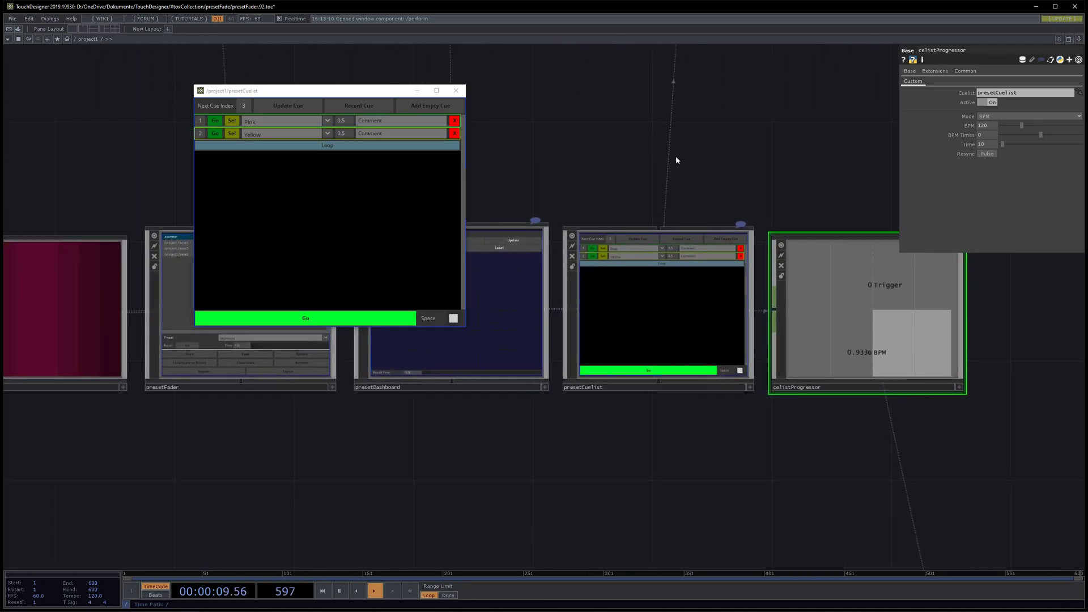
- Close the floating cuelist window and turn off the celistProgressor's Active parameter
left_click(455, 90)
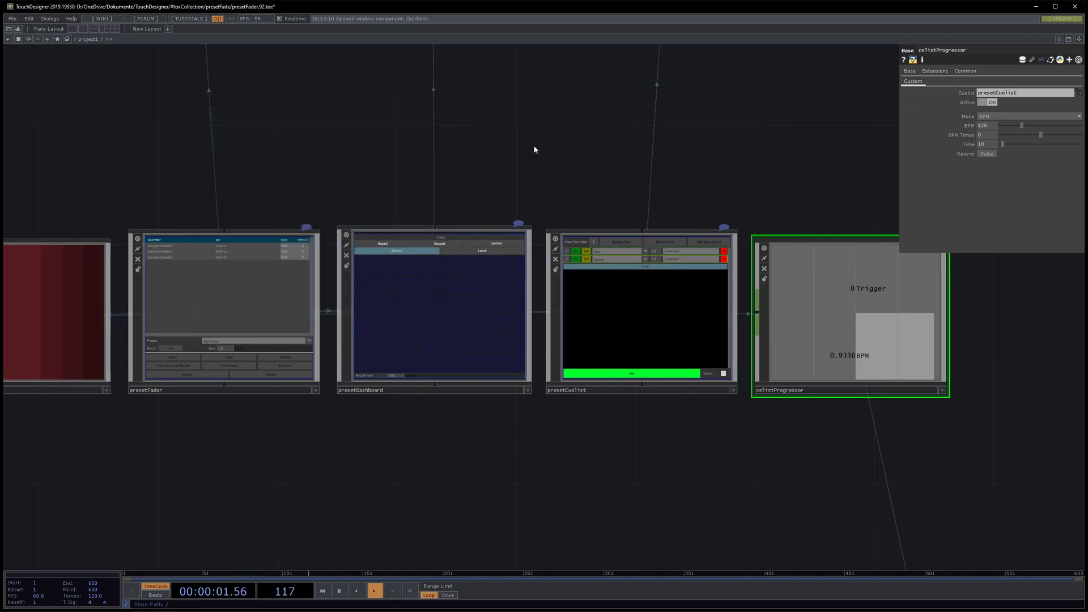
left_click_drag(534, 150, 686, 146)
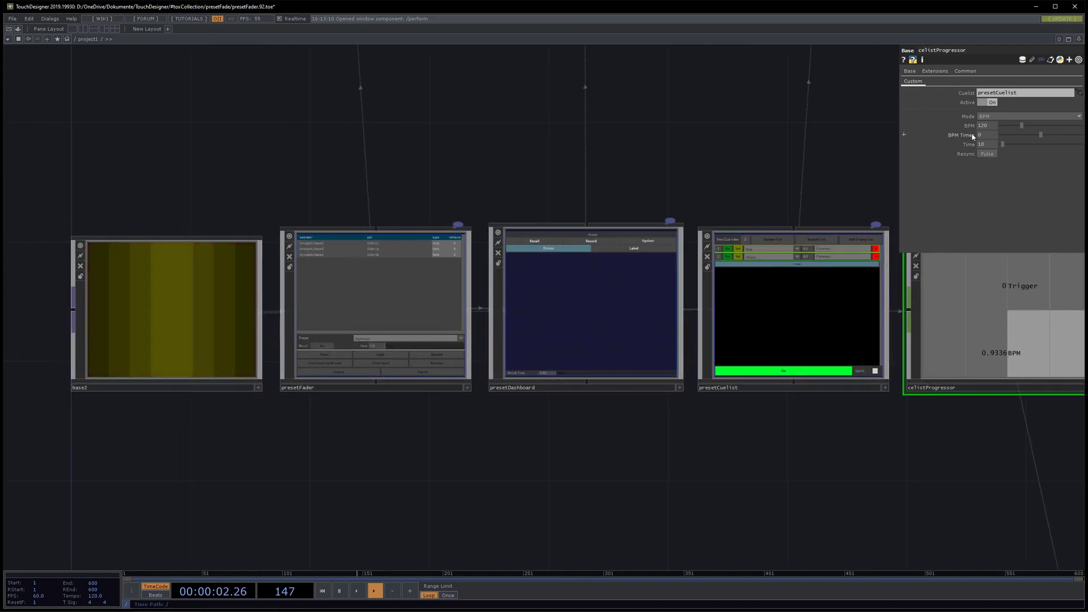
left_click(992, 103)
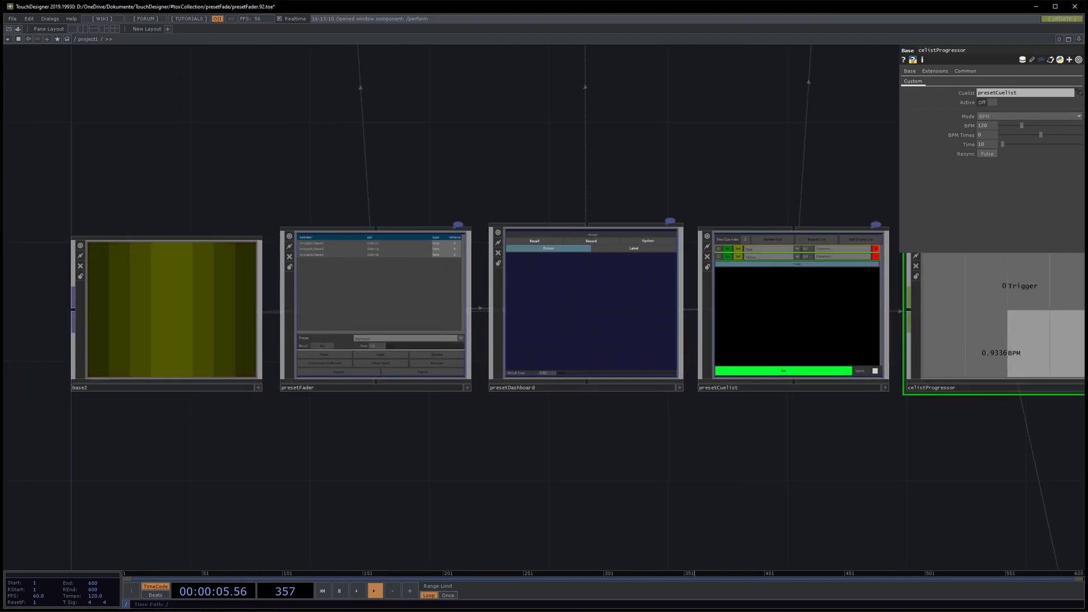